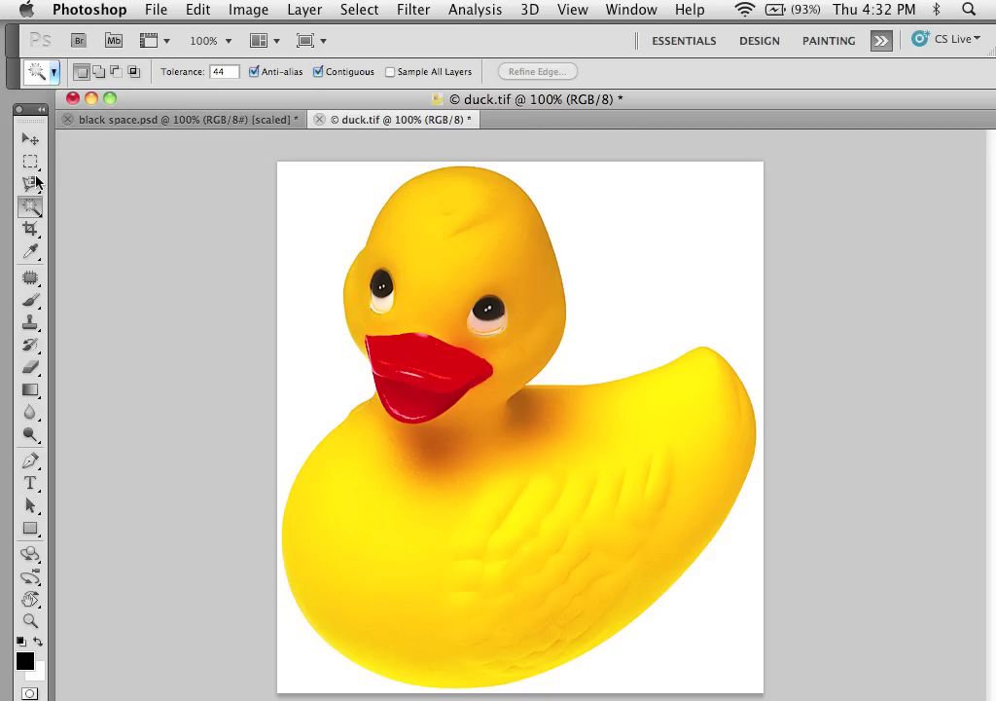
- Copy a rectangle around the duck's head into black space.psd as Layer 1 at the upper left
{"action": "left_click", "coordinate": [30, 161]}
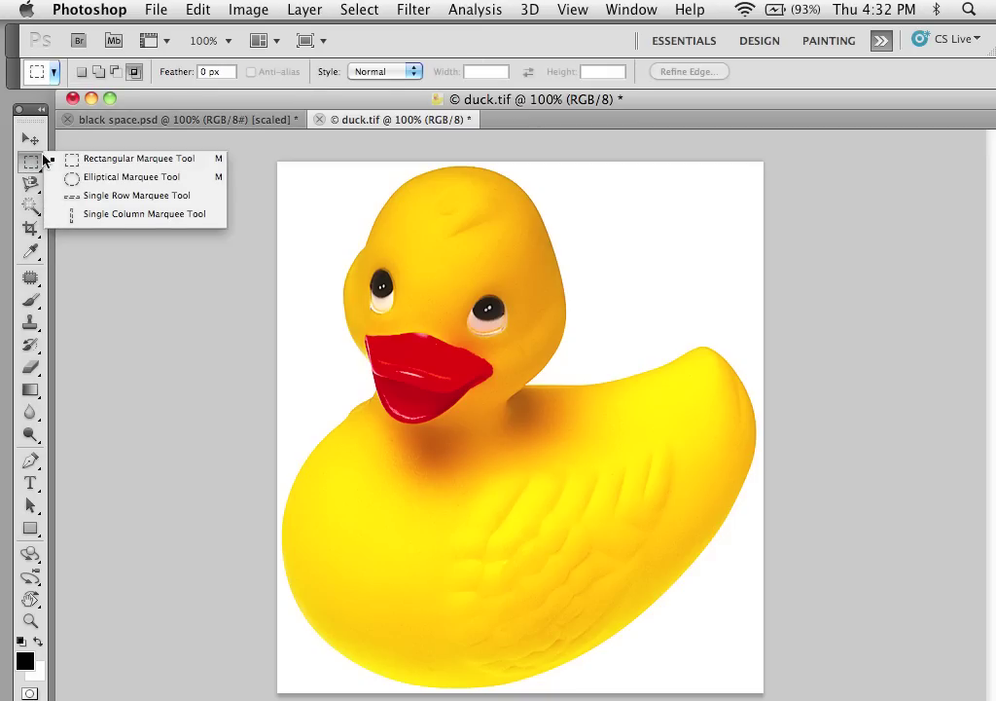
{"action": "left_click", "coordinate": [339, 188]}
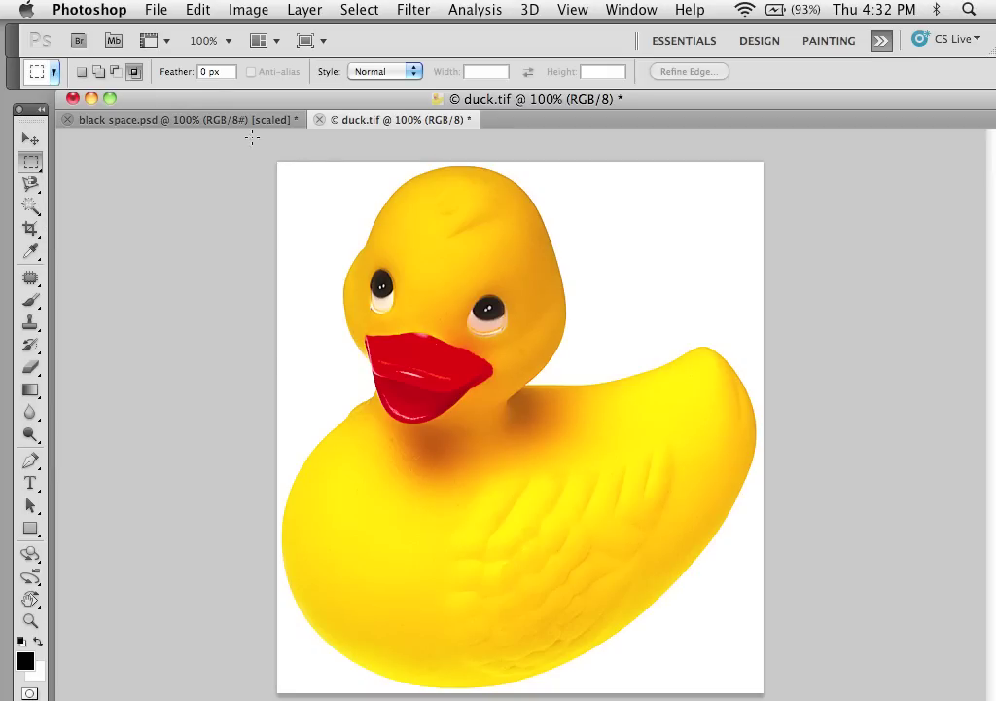
{"action": "left_click_drag", "start_coordinate": [368, 225], "coordinate": [596, 425]}
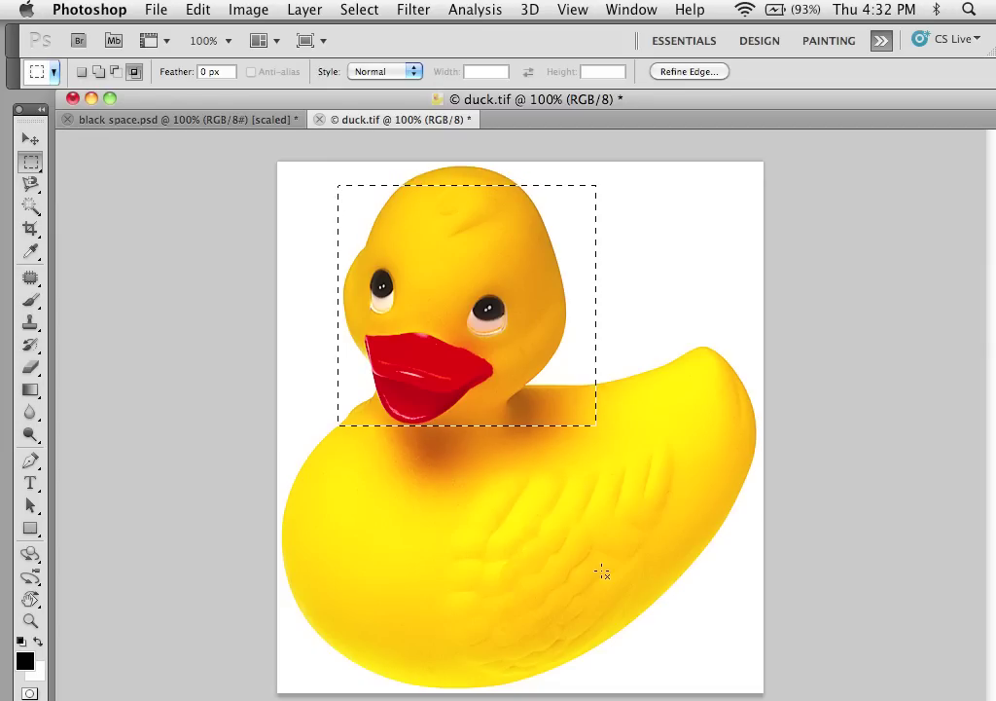
{"action": "left_click", "coordinate": [148, 120]}
{"action": "key", "text": "super+v"}
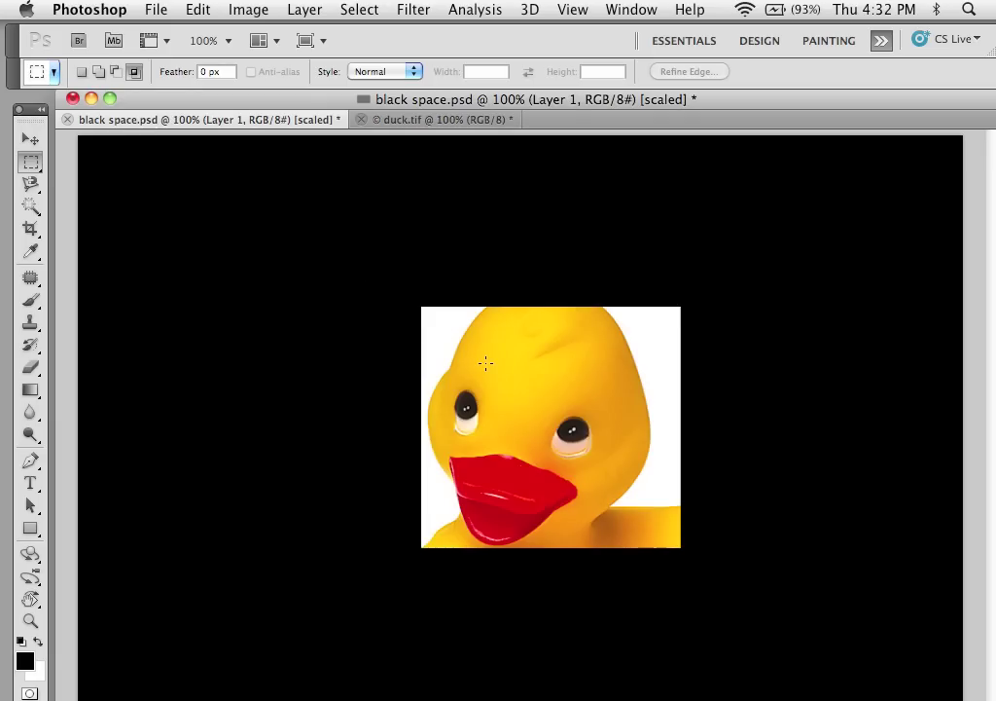
{"action": "left_click_drag", "start_coordinate": [556, 392], "coordinate": [287, 294]}
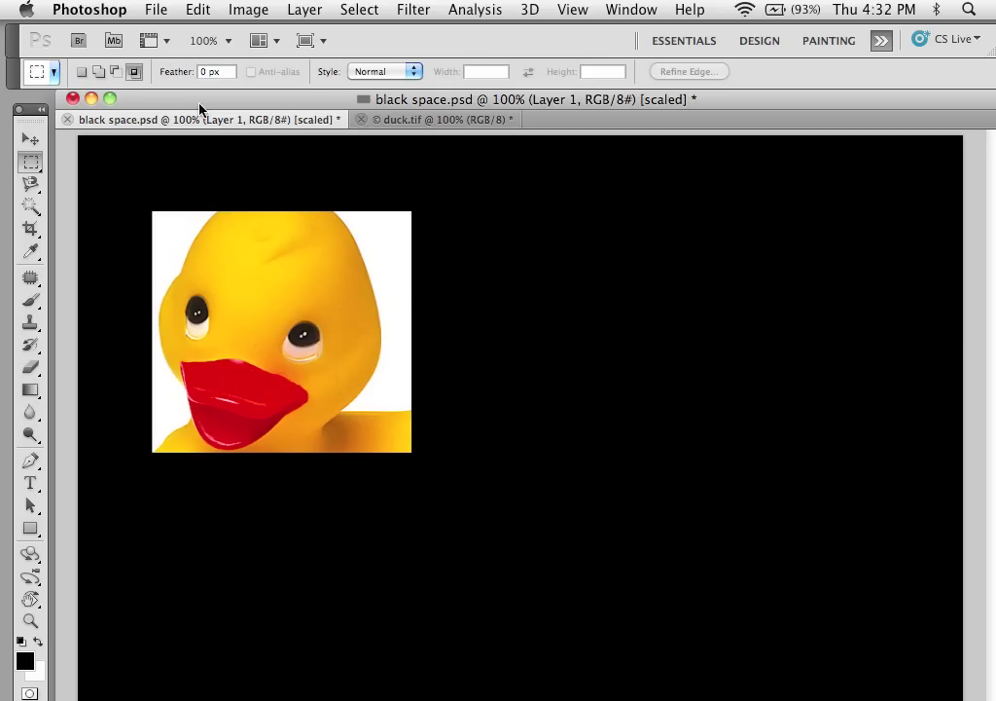
- Marquee the duck's face in duck.tif with a 15 px feather
{"action": "left_click", "coordinate": [379, 118]}
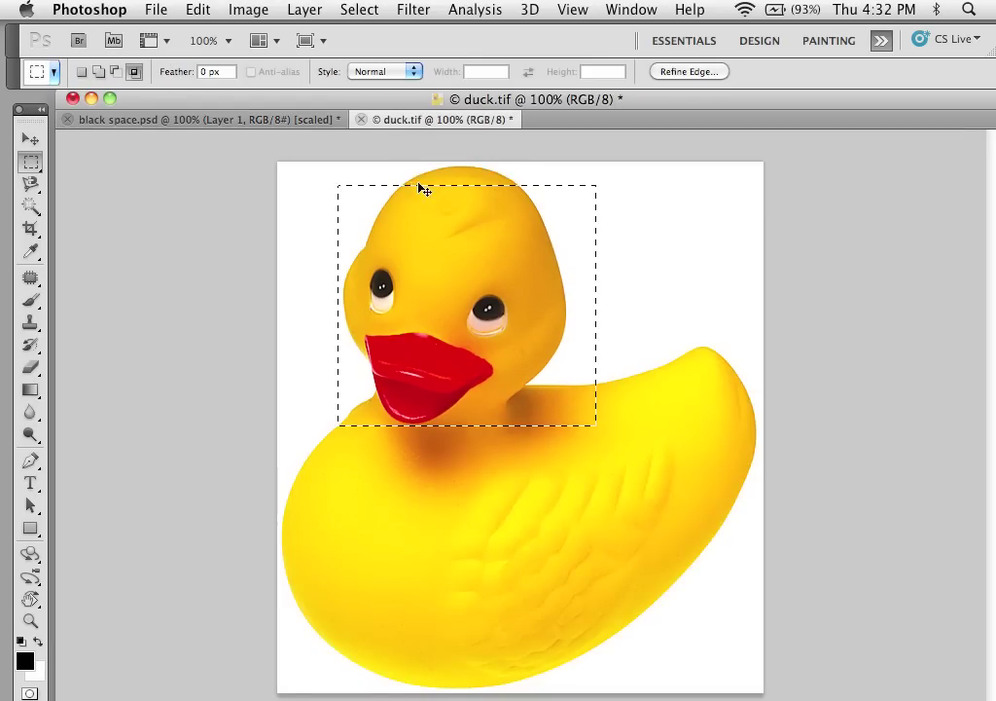
{"action": "left_click_drag", "start_coordinate": [226, 71], "coordinate": [202, 72]}
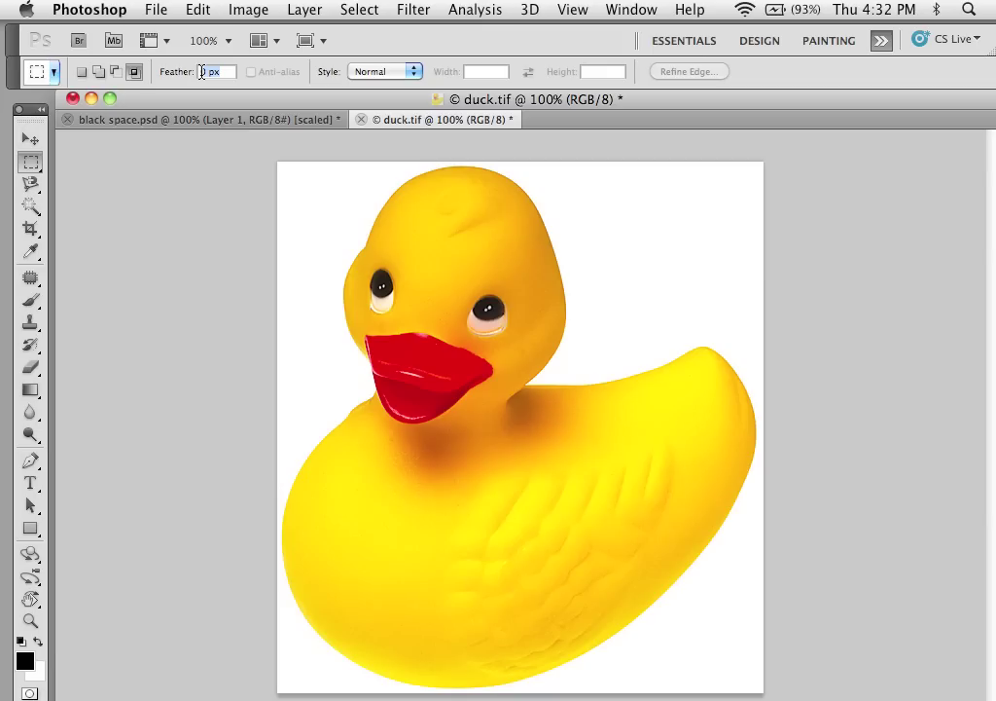
{"action": "type", "text": "15"}
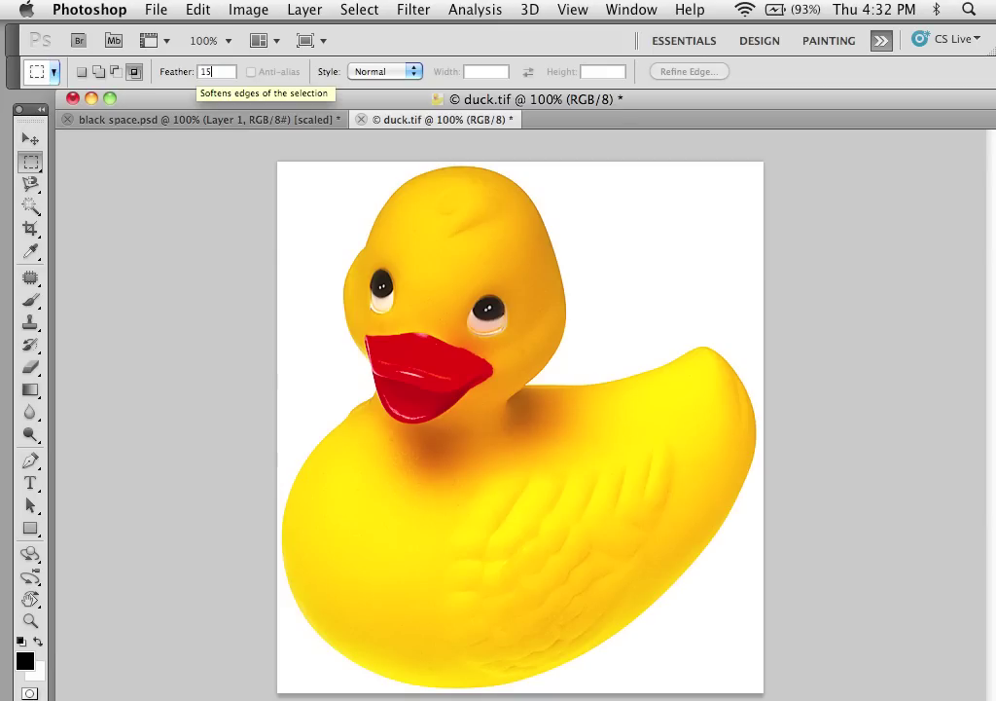
{"action": "left_click_drag", "start_coordinate": [385, 238], "coordinate": [520, 415]}
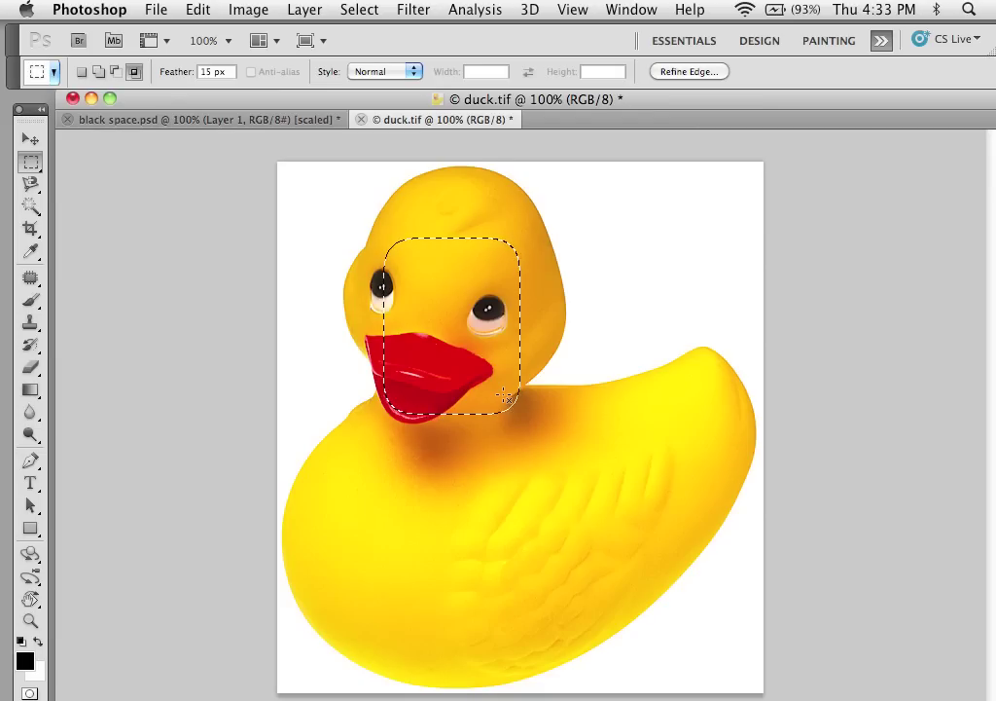
- Paste the feathered face into black space.psd as Layer 2, up and right of the first copy
{"action": "left_click", "coordinate": [248, 124]}
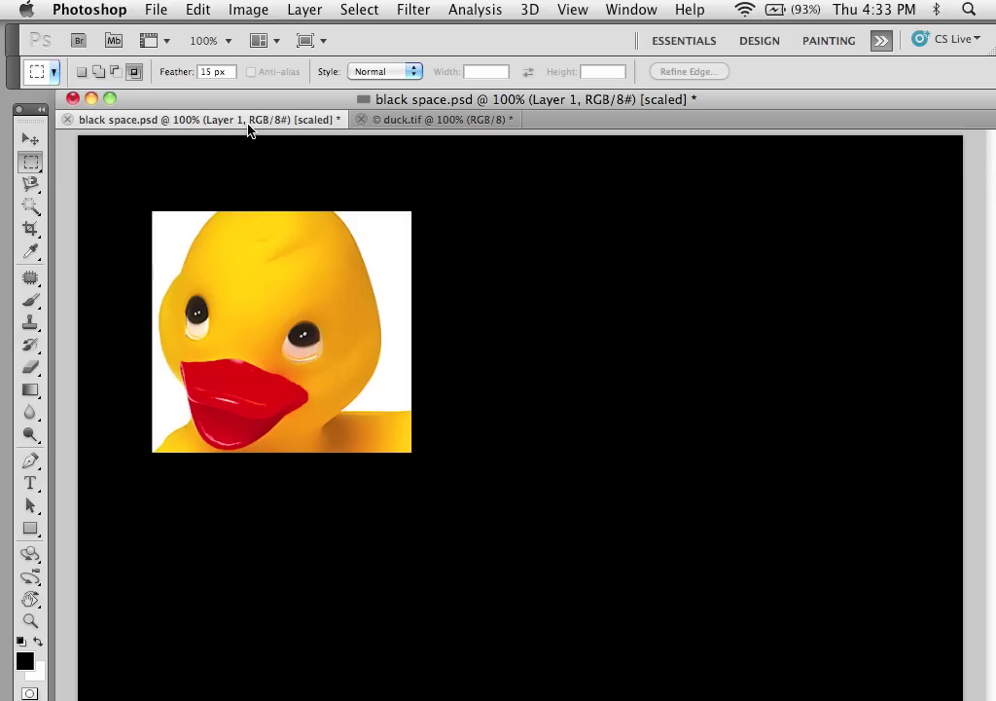
{"action": "key", "text": "ctrl+v"}
{"action": "key", "text": "v"}
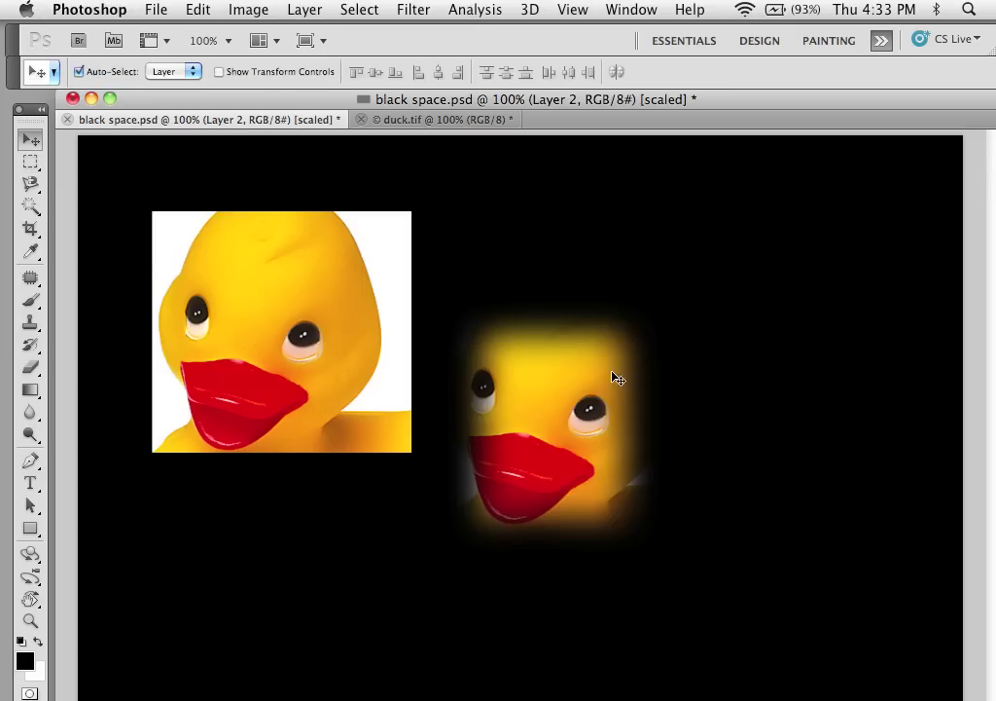
{"action": "left_click_drag", "start_coordinate": [602, 385], "coordinate": [632, 288]}
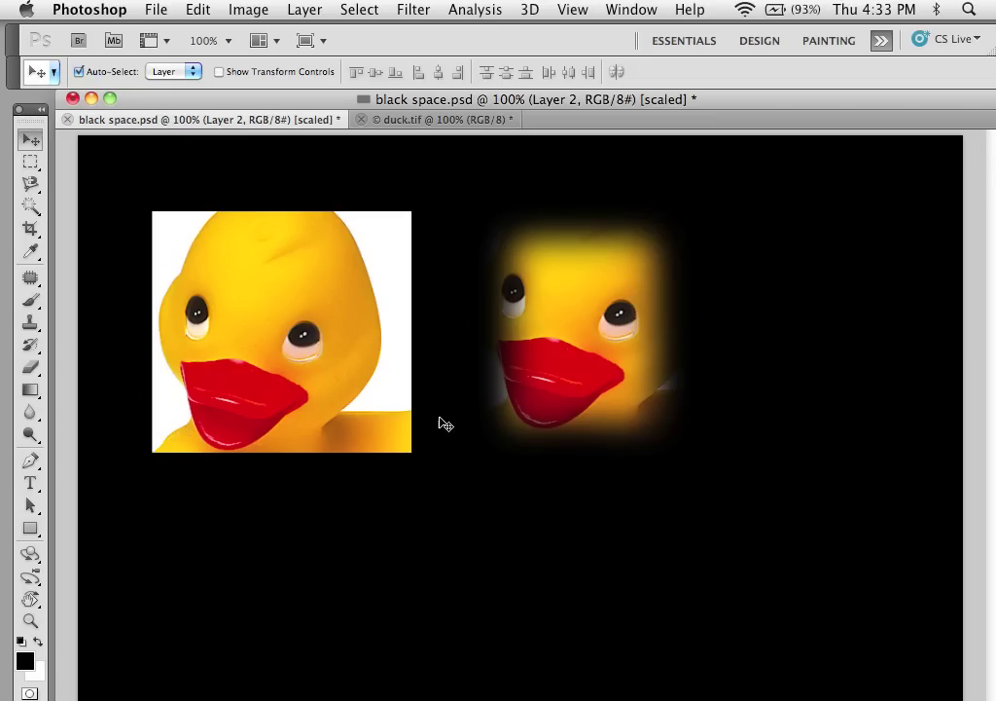
- Deselect, switch to the Magnetic Lasso with 3 px feather, and trace the duck's outline from its head
{"action": "left_click", "coordinate": [420, 125]}
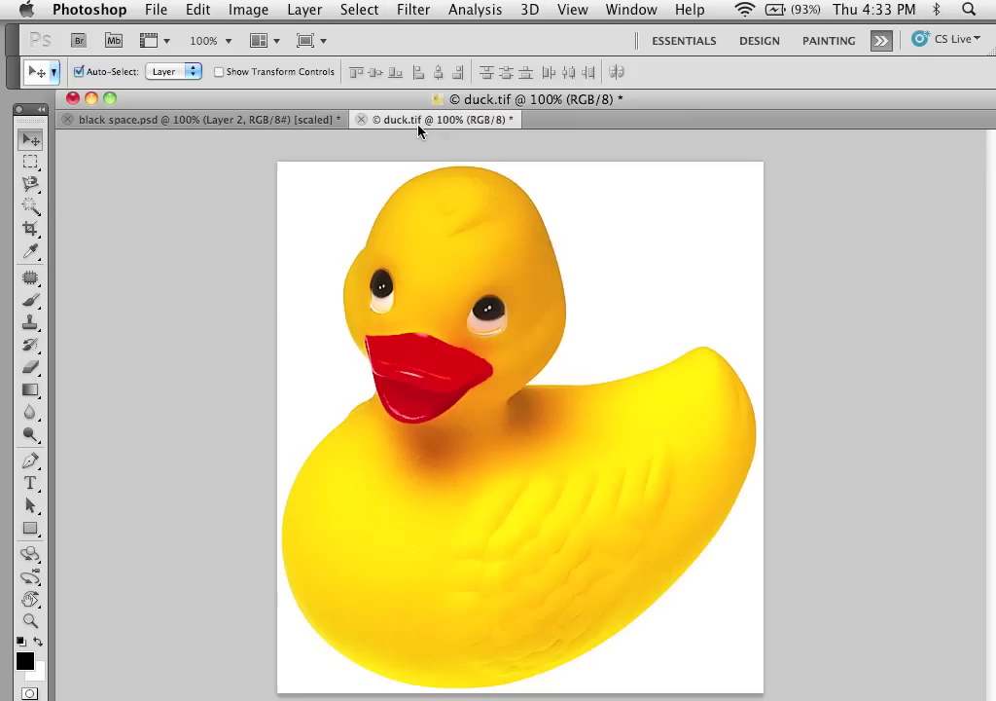
{"action": "key", "text": "ctrl+d"}
{"action": "left_click", "coordinate": [30, 160]}
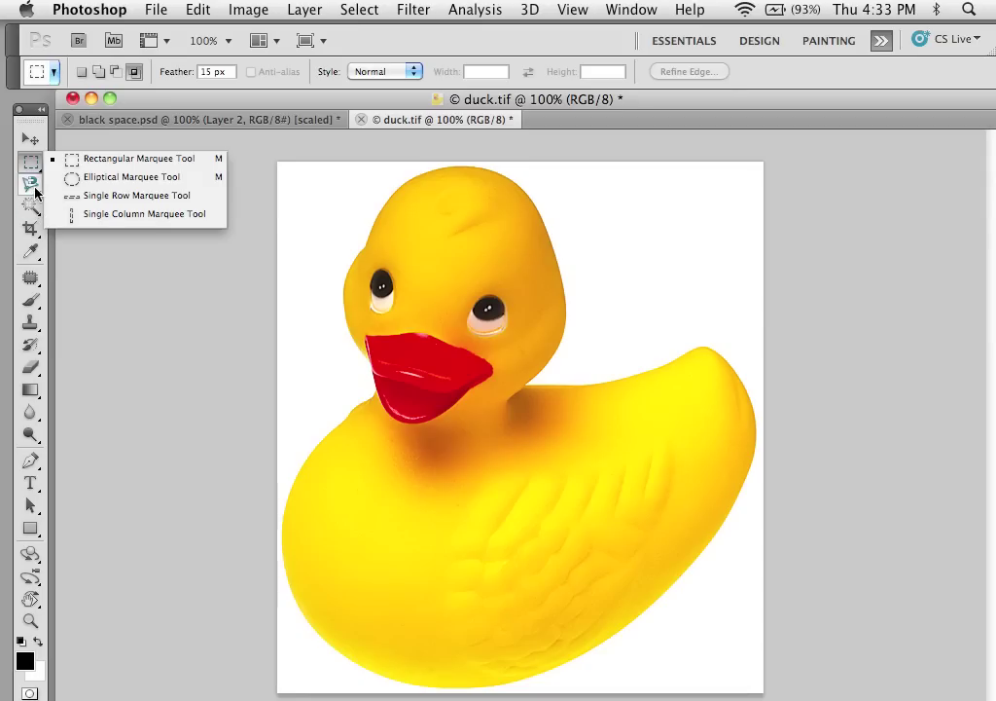
{"action": "left_click", "coordinate": [30, 183]}
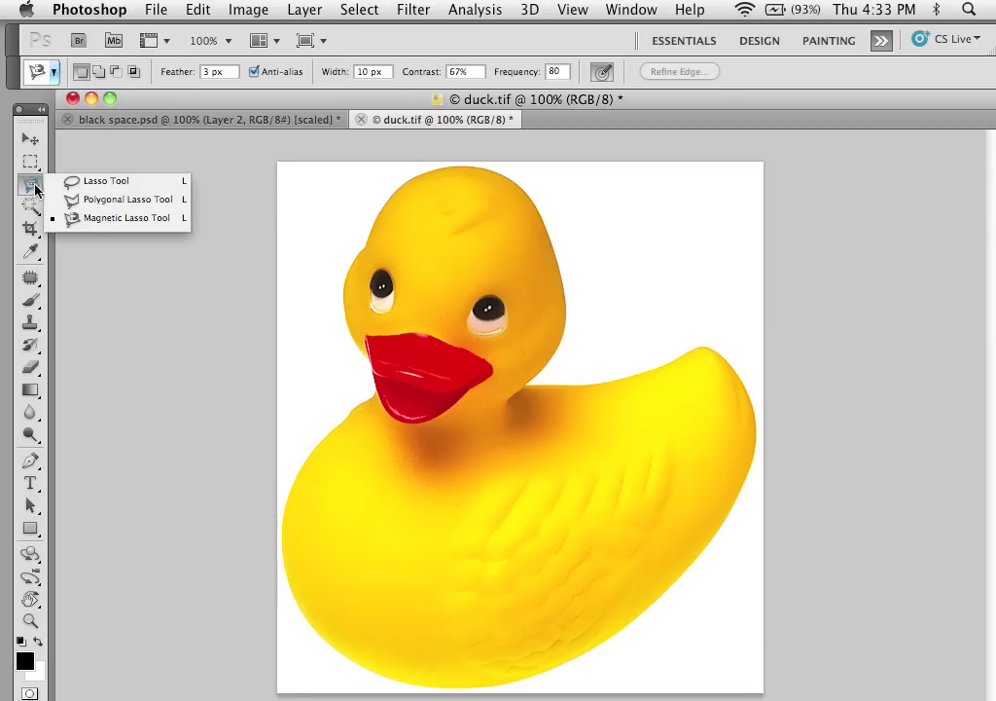
{"action": "left_click", "coordinate": [112, 218]}
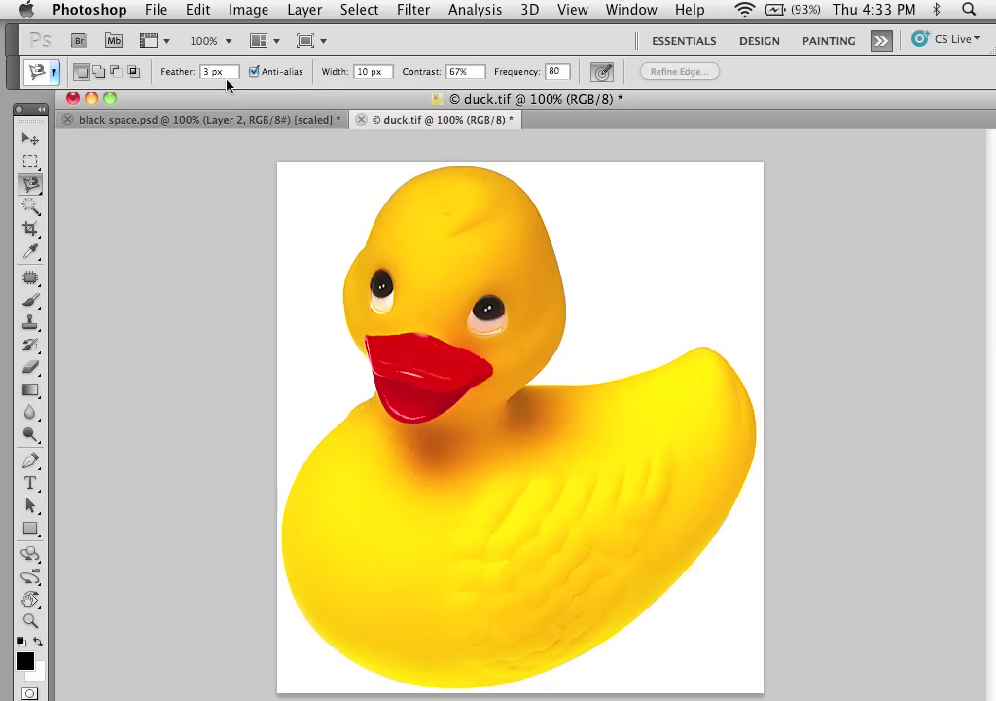
{"action": "left_click", "coordinate": [397, 201]}
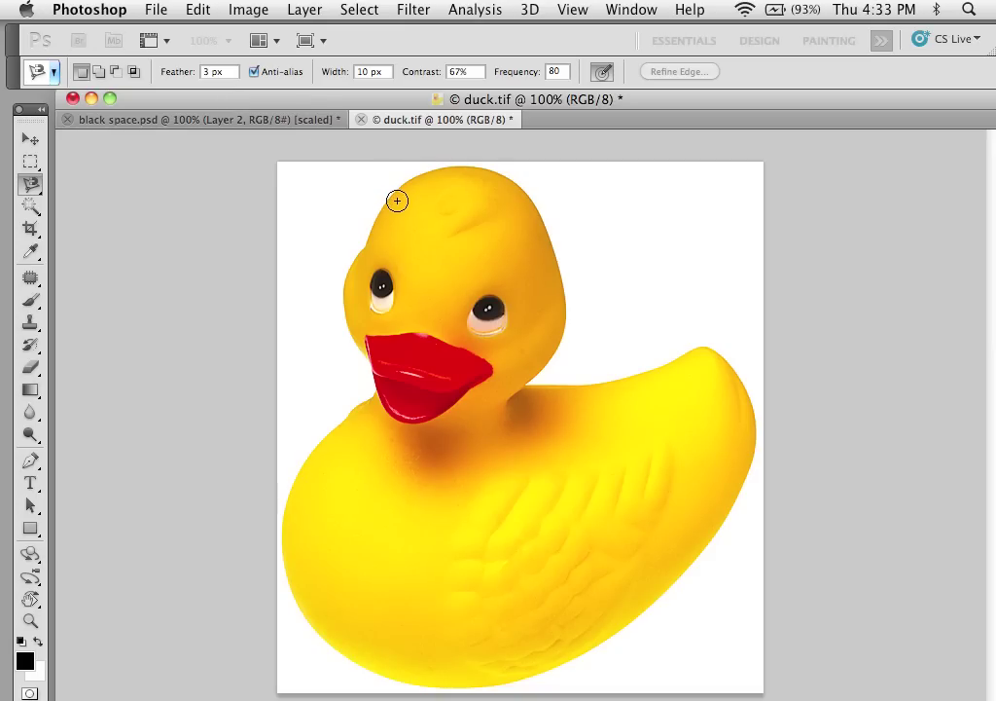
{"action": "mouse_move", "coordinate": [397, 201]}
{"action": "left_mouse_down"}
{"action": "mouse_move", "coordinate": [346, 279]}
{"action": "mouse_move", "coordinate": [344, 318]}
{"action": "mouse_move", "coordinate": [348, 344]}
{"action": "mouse_move", "coordinate": [406, 424]}
{"action": "mouse_move", "coordinate": [349, 418]}
{"action": "mouse_move", "coordinate": [300, 472]}
{"action": "mouse_move", "coordinate": [284, 535]}
{"action": "mouse_move", "coordinate": [300, 609]}
{"action": "mouse_move", "coordinate": [358, 657]}
{"action": "mouse_move", "coordinate": [443, 687]}
{"action": "mouse_move", "coordinate": [575, 680]}
{"action": "mouse_move", "coordinate": [721, 519]}
{"action": "mouse_move", "coordinate": [753, 461]}
{"action": "mouse_move", "coordinate": [761, 416]}
{"action": "mouse_move", "coordinate": [747, 380]}
{"action": "mouse_move", "coordinate": [715, 353]}
{"action": "mouse_move", "coordinate": [624, 347]}
{"action": "mouse_move", "coordinate": [594, 386]}
{"action": "mouse_move", "coordinate": [519, 390]}
{"action": "mouse_move", "coordinate": [576, 284]}
{"action": "mouse_move", "coordinate": [573, 258]}
{"action": "mouse_move", "coordinate": [520, 183]}
{"action": "mouse_move", "coordinate": [482, 169]}
{"action": "mouse_move", "coordinate": [387, 200]}
{"action": "left_mouse_up"}
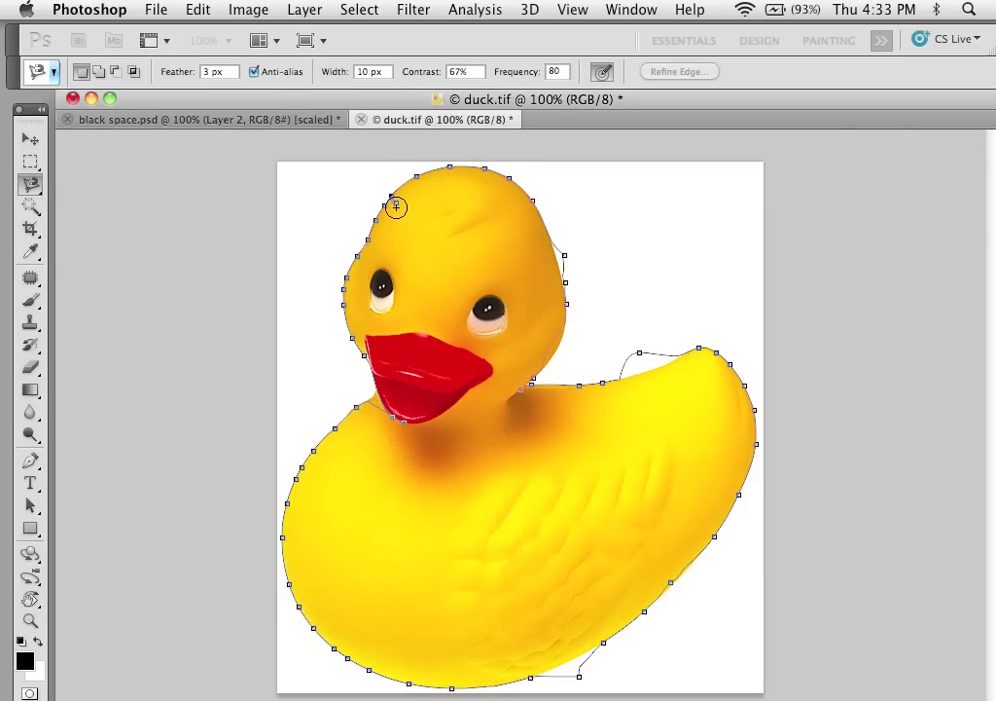
- Close the duck outline and subtract stray slivers below its bottom and beside its tail
{"action": "left_click", "coordinate": [397, 194]}
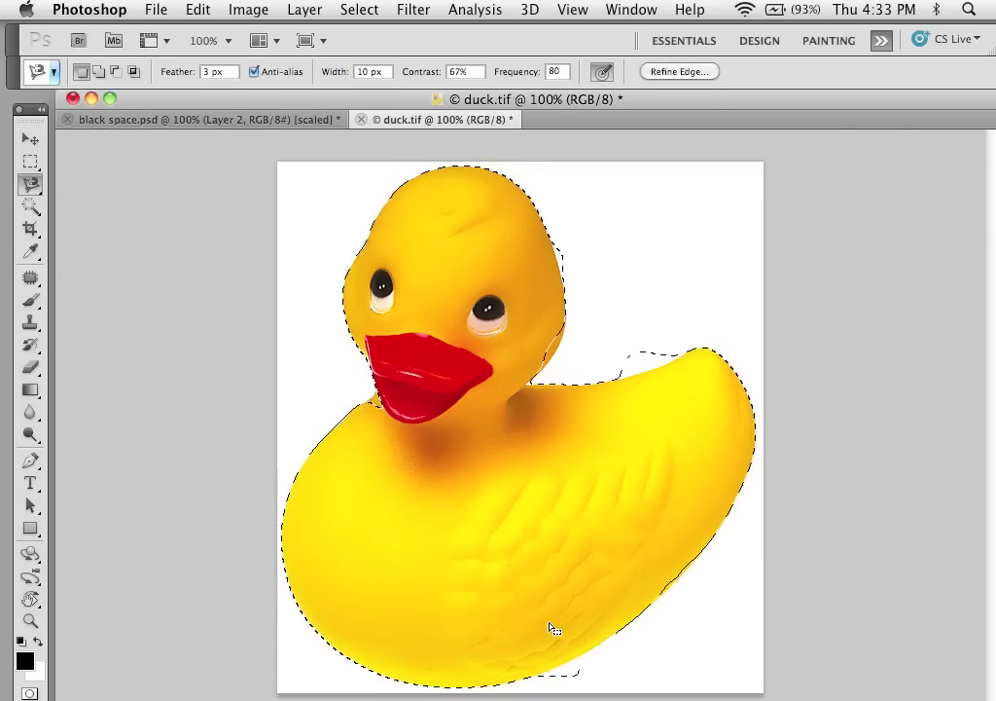
{"action": "mouse_move", "coordinate": [525, 686]}
{"action": "key", "text": "alt"}
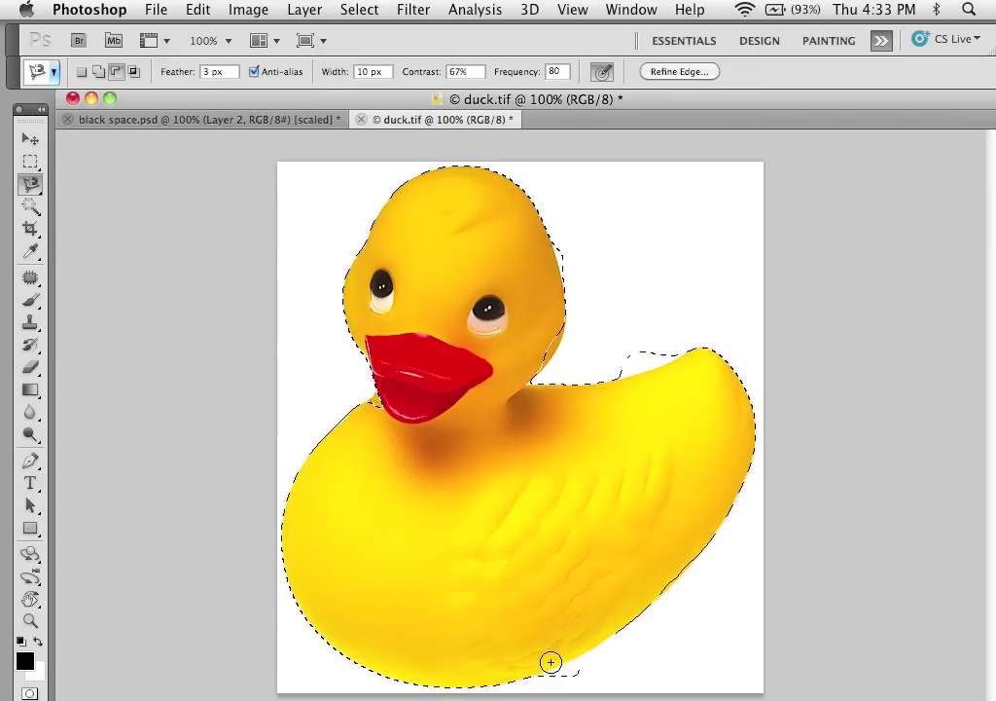
{"action": "left_click", "coordinate": [544, 670]}
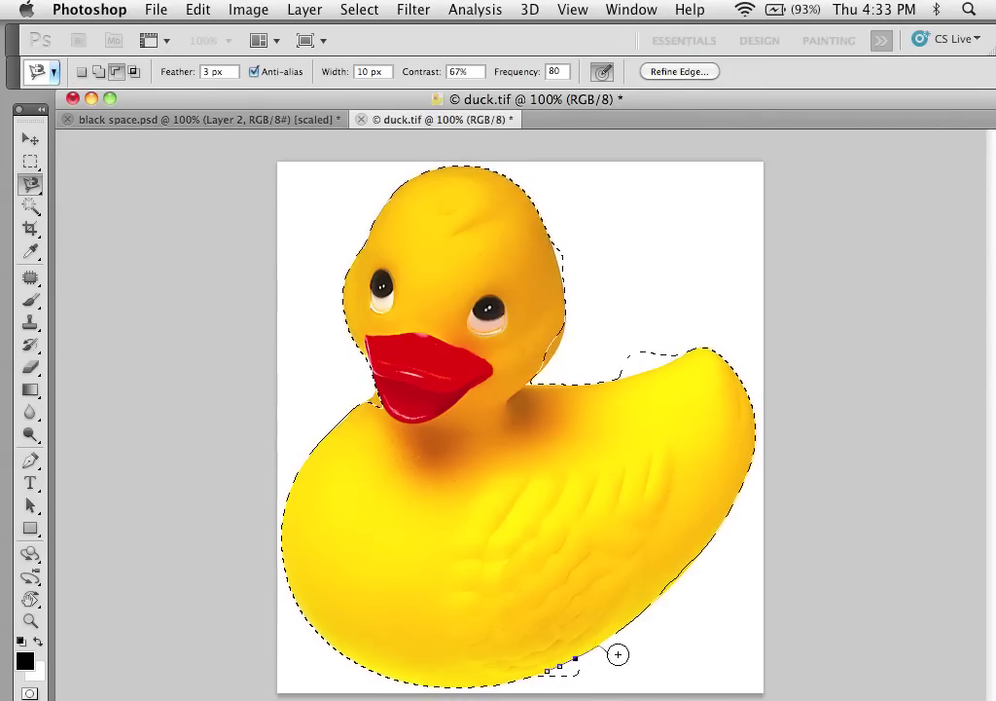
{"action": "left_click", "coordinate": [545, 672]}
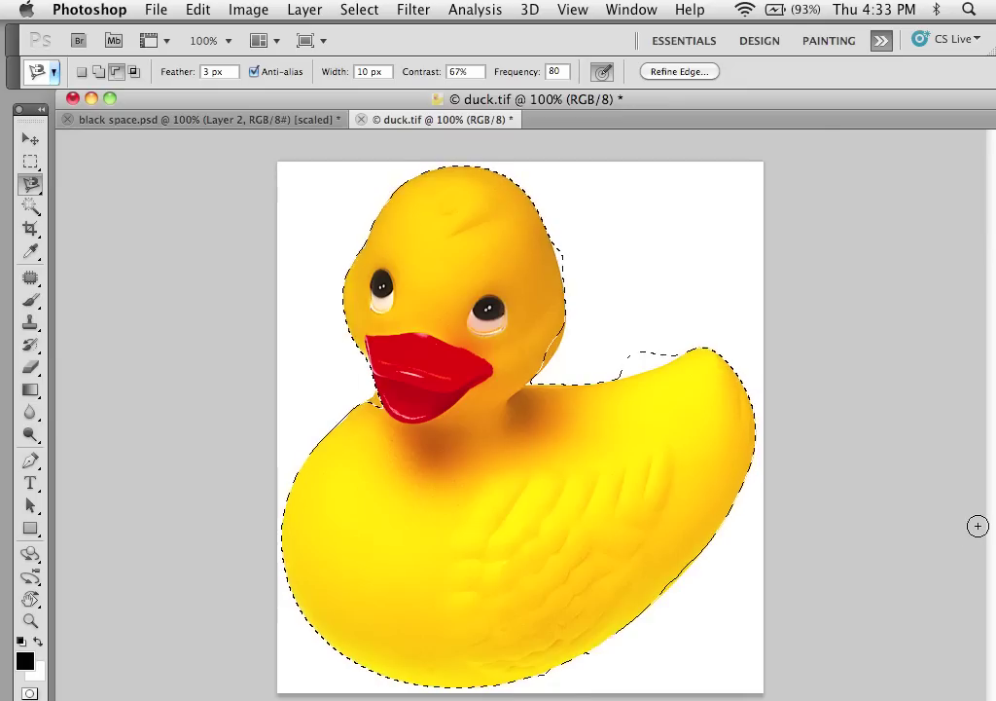
{"action": "key", "text": "alt"}
{"action": "left_click", "coordinate": [622, 380]}
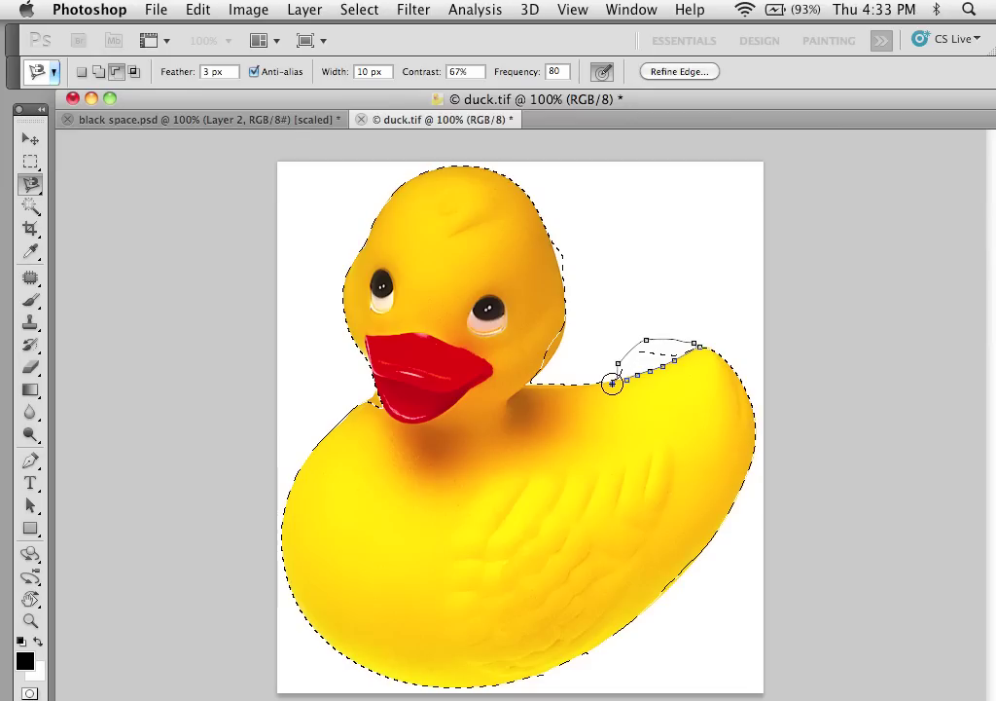
{"action": "left_click", "coordinate": [615, 383]}
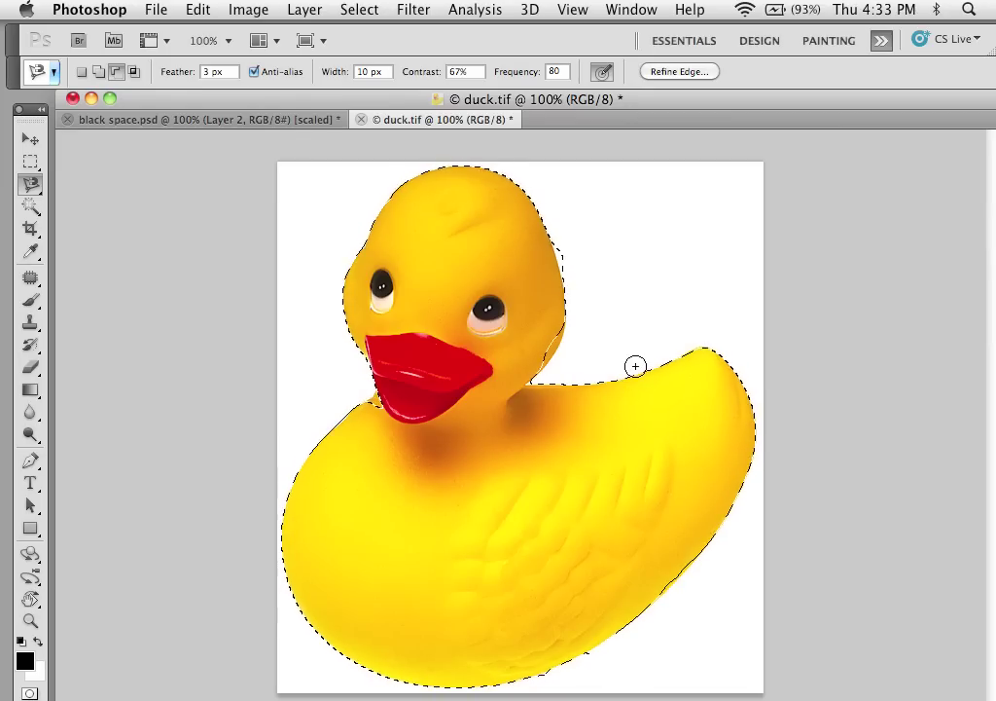
- Add the neck area to the selection and cancel a stray trace at the head
{"action": "left_click", "coordinate": [561, 332]}
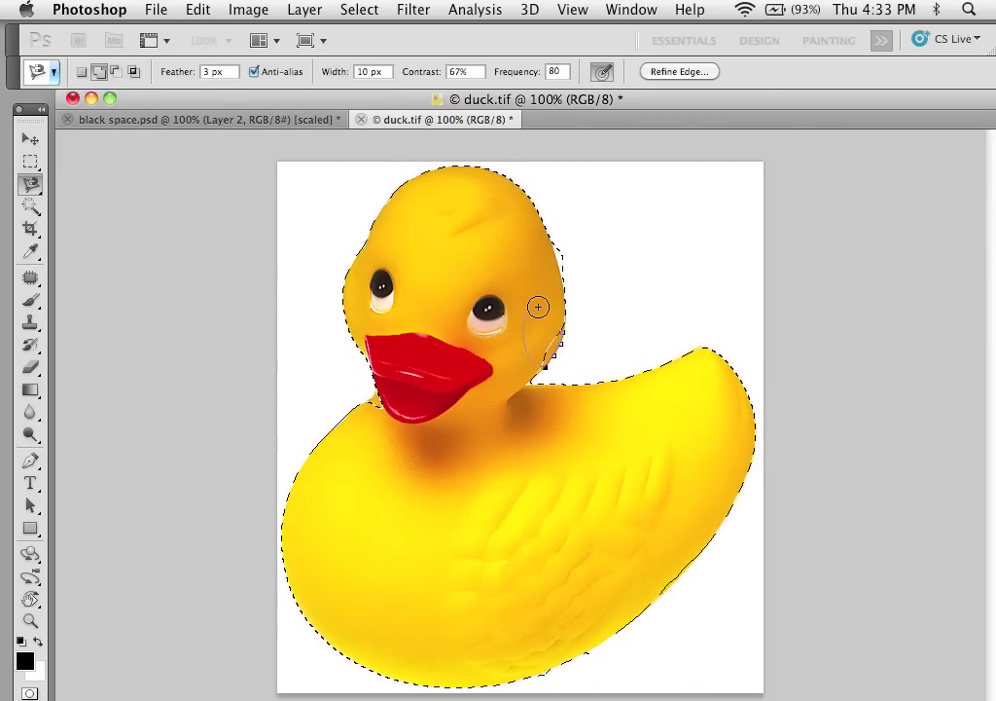
{"action": "double_click", "coordinate": [540, 305]}
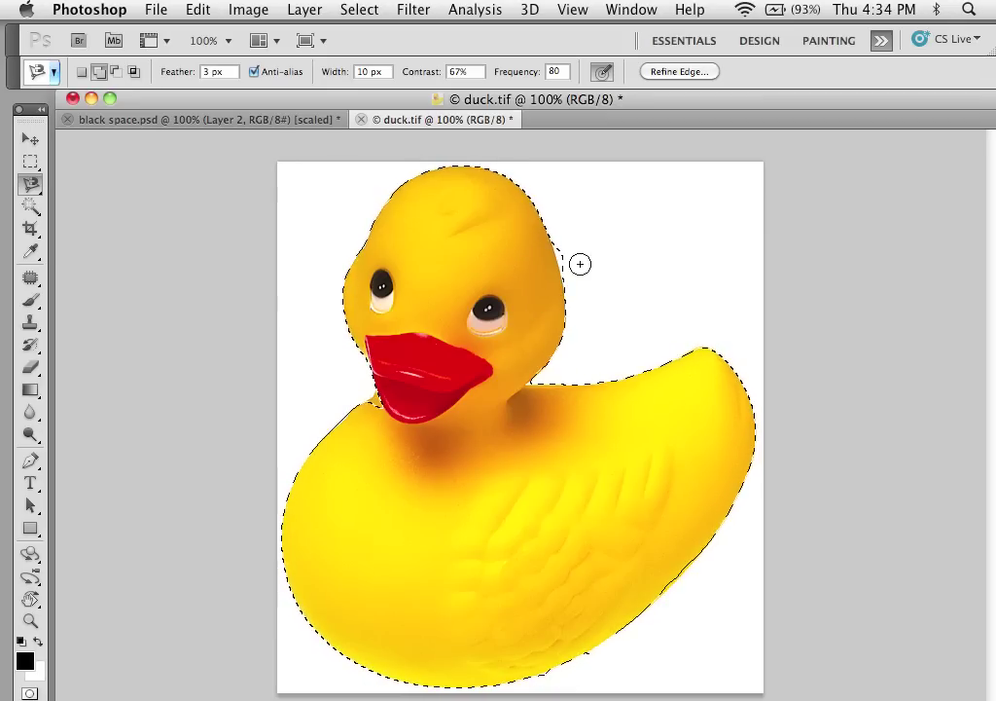
{"action": "key", "text": "alt"}
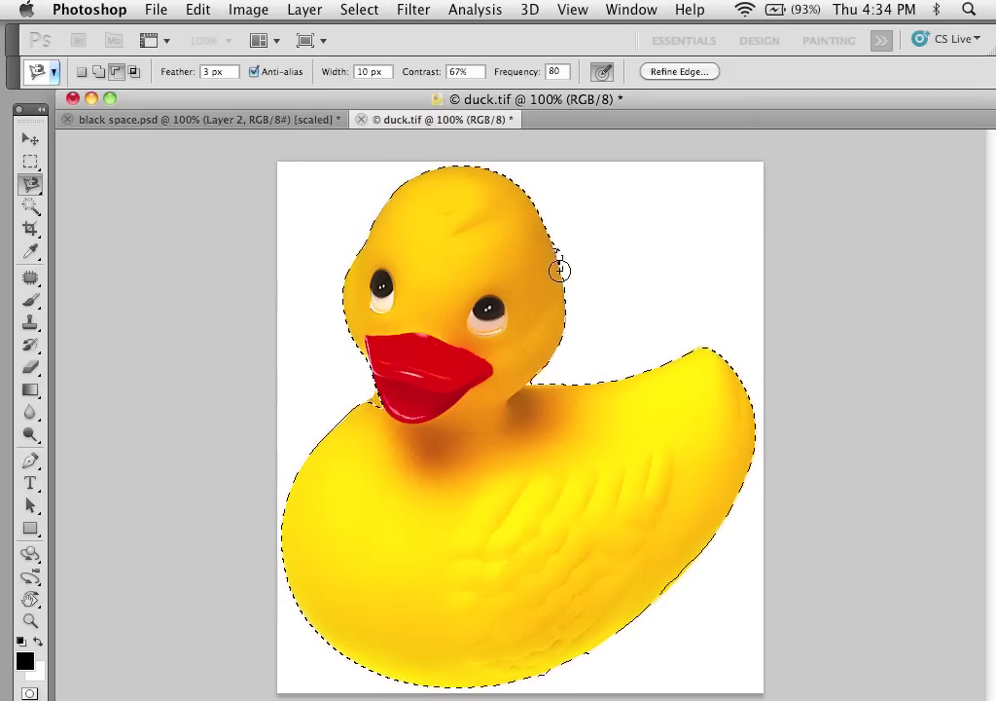
{"action": "left_click", "coordinate": [569, 238]}
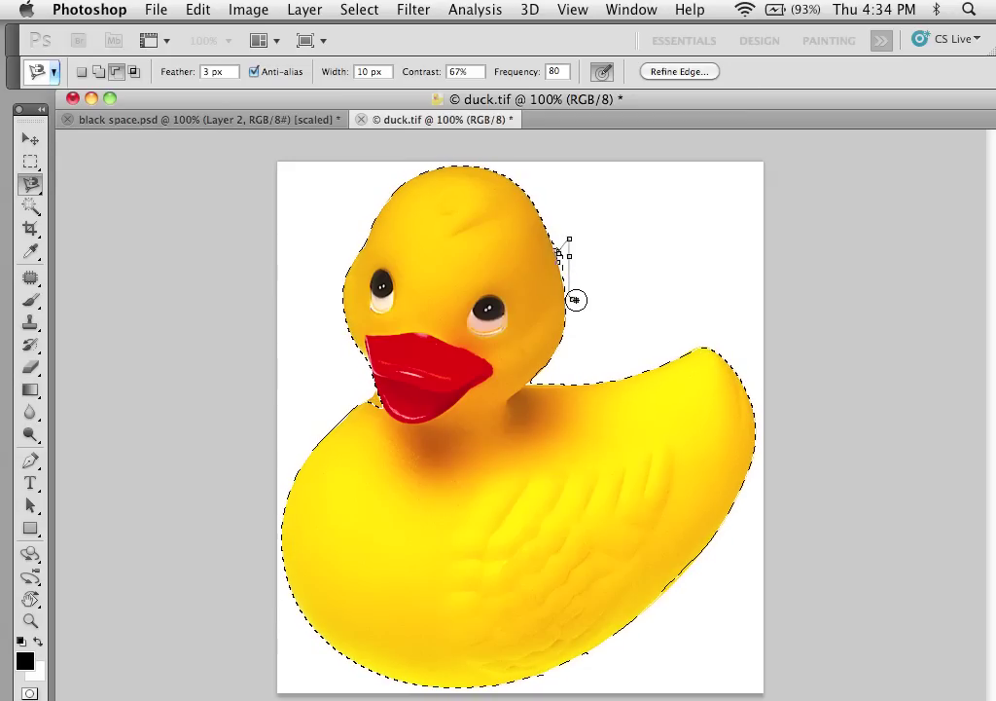
{"action": "key", "text": "Escape"}
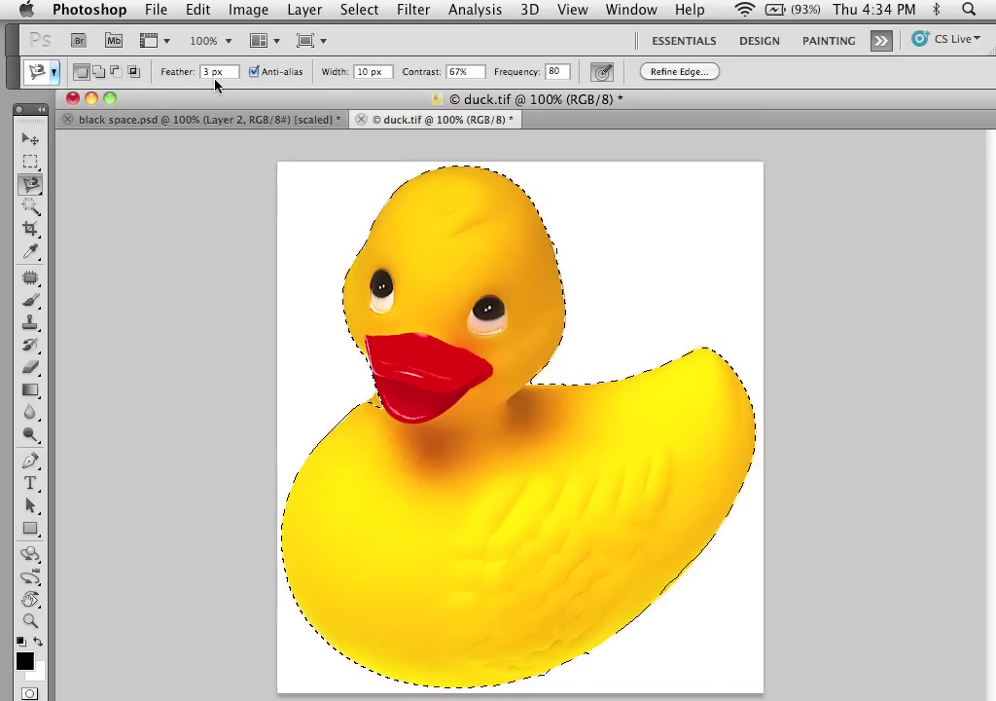
- Paste the whole feathered duck into black space.psd as Layer 3 on the right
{"action": "left_click", "coordinate": [213, 121]}
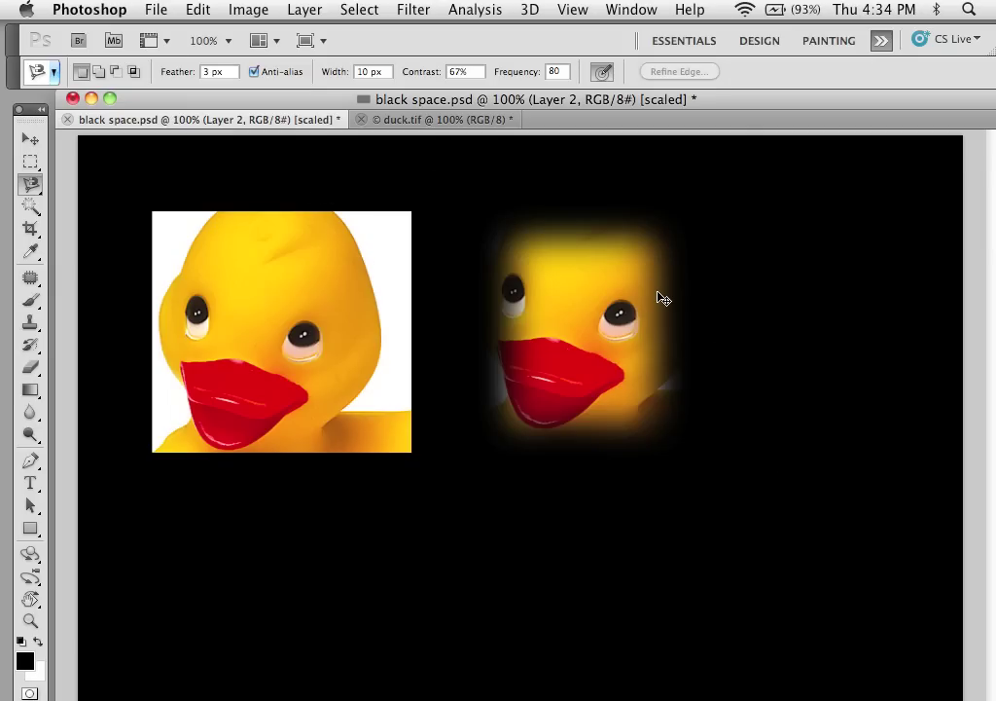
{"action": "key", "text": "ctrl+v"}
{"action": "key", "text": "v"}
{"action": "mouse_move", "coordinate": [543, 475]}
{"action": "left_mouse_down"}
{"action": "mouse_move", "coordinate": [788, 492]}
{"action": "mouse_move", "coordinate": [827, 419]}
{"action": "left_mouse_up"}
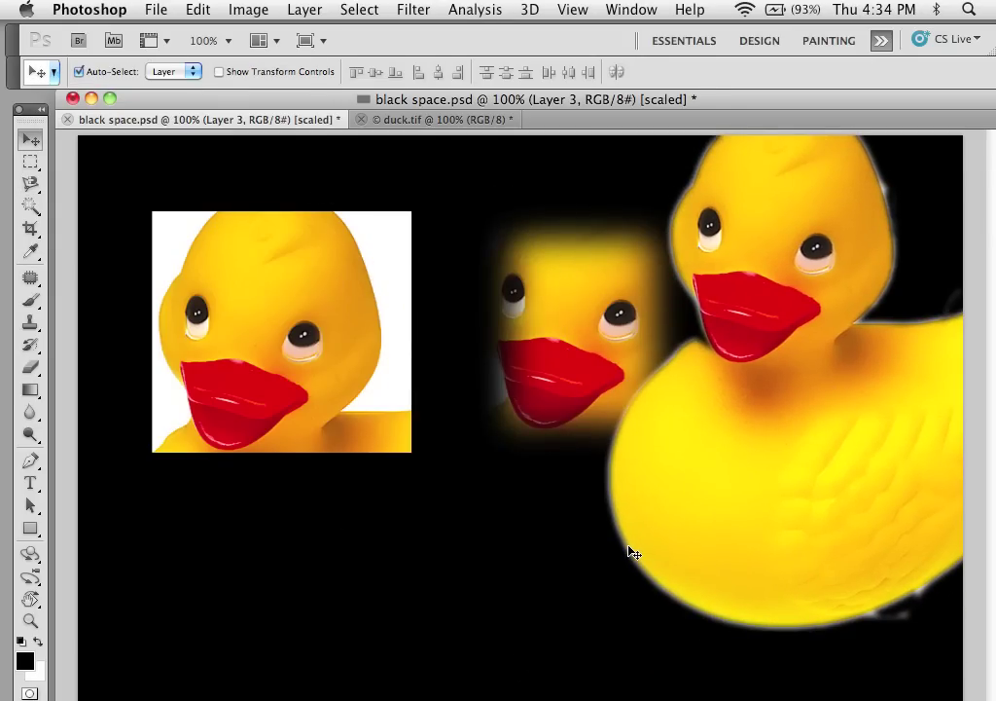
- Zoom in to check the duck's soft edges, then nudge it further right and down
{"action": "key", "text": "z"}
{"action": "left_click_drag", "start_coordinate": [606, 519], "coordinate": [699, 580]}
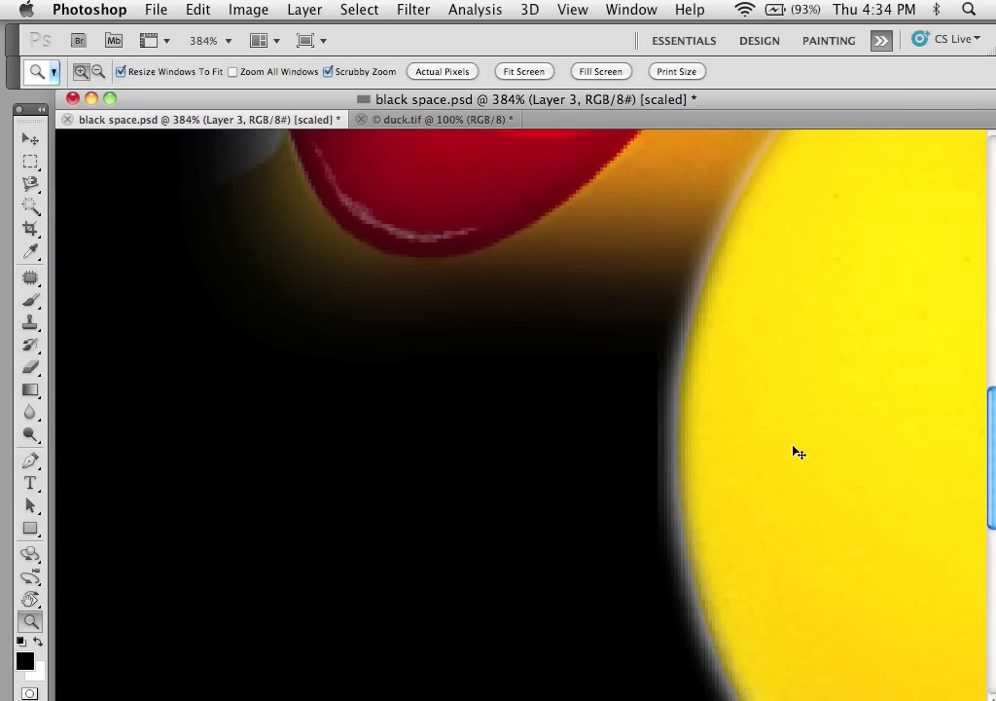
{"action": "key", "text": "super+minus"}
{"action": "key", "text": "super+minus"}
{"action": "key", "text": "super+minus"}
{"action": "key", "text": "super+minus"}
{"action": "key", "text": "super+minus"}
{"action": "key", "text": "super+minus"}
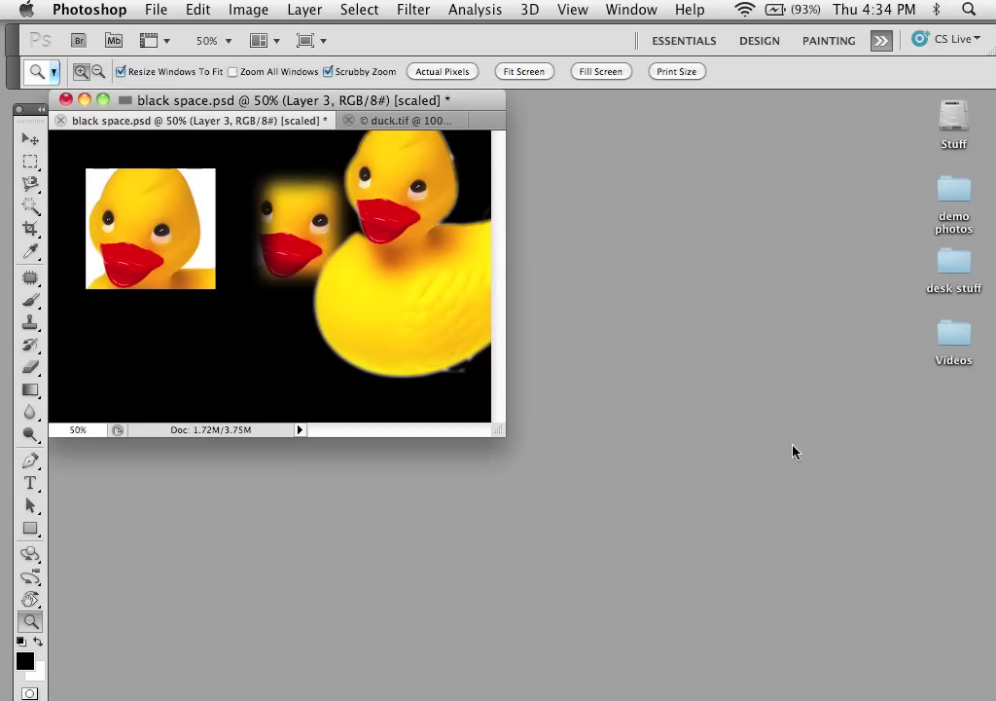
{"action": "left_click_drag", "start_coordinate": [497, 429], "coordinate": [802, 589]}
{"action": "key", "text": "super+plus"}
{"action": "key", "text": "super+plus"}
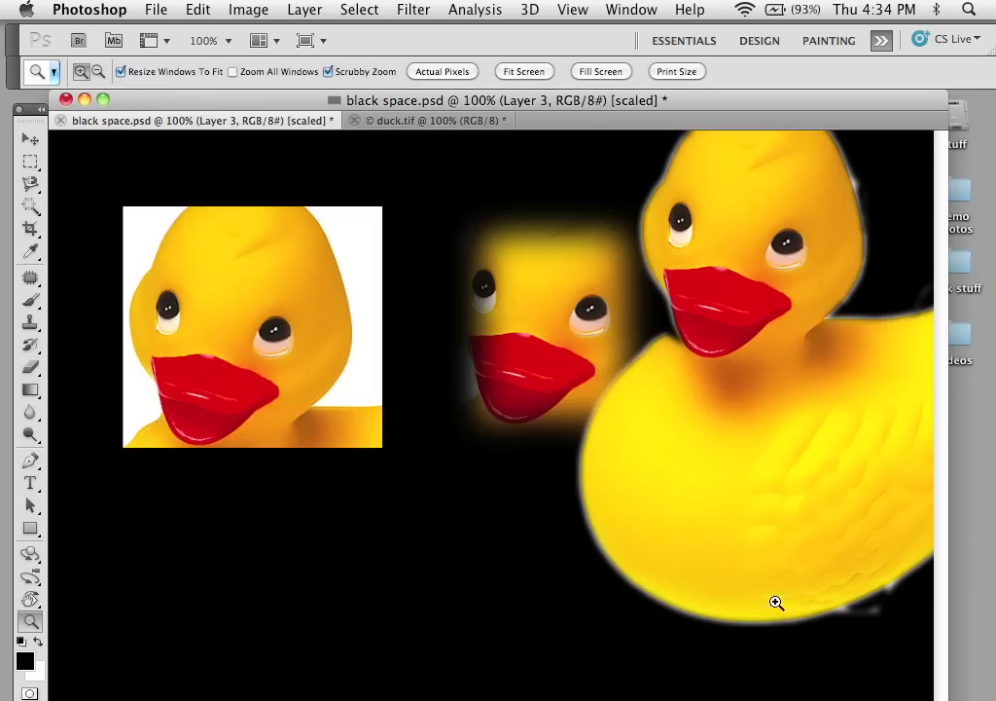
{"action": "key", "text": "super+minus"}
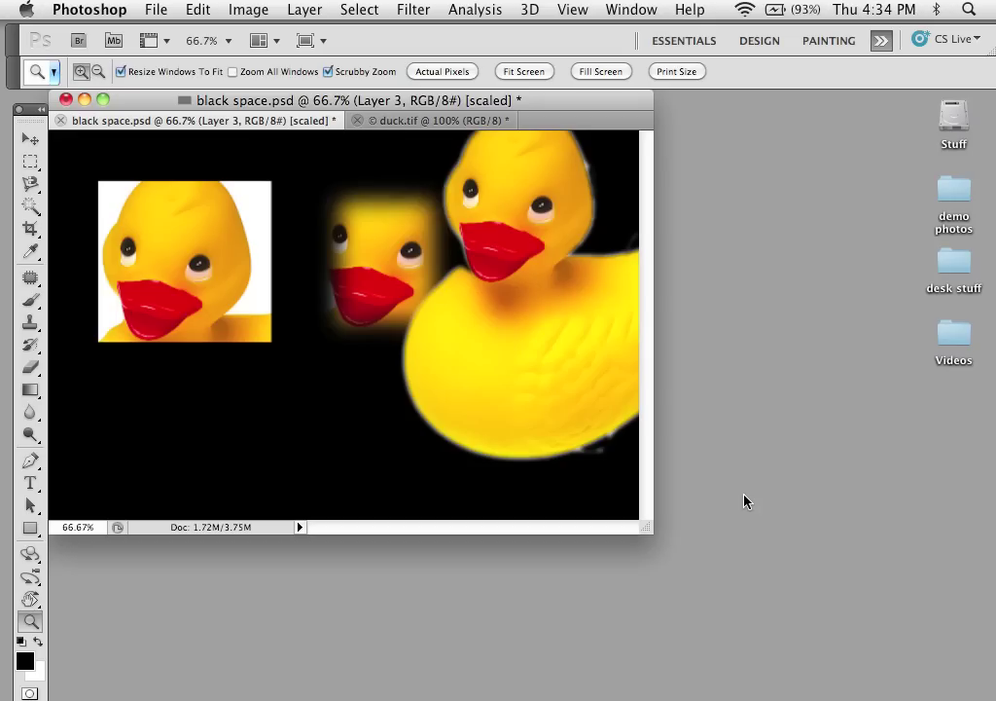
{"action": "key", "text": "v"}
{"action": "left_click_drag", "start_coordinate": [506, 395], "coordinate": [561, 419]}
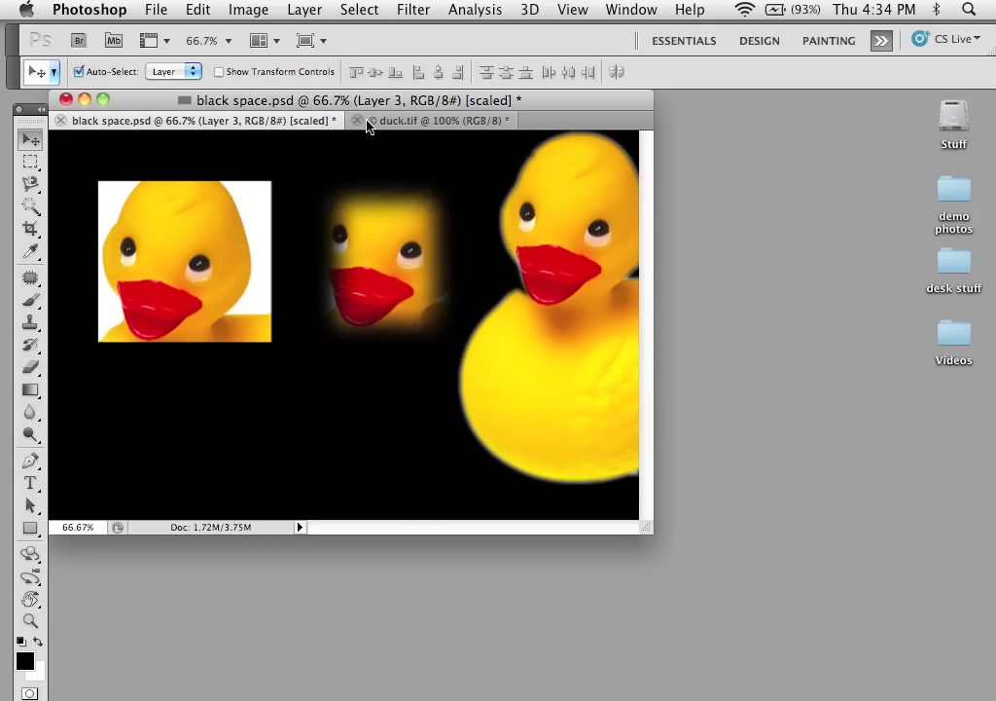
- Contract the duck.tif selection by 5 pixels, then switch to the Finder
{"action": "left_click", "coordinate": [414, 121]}
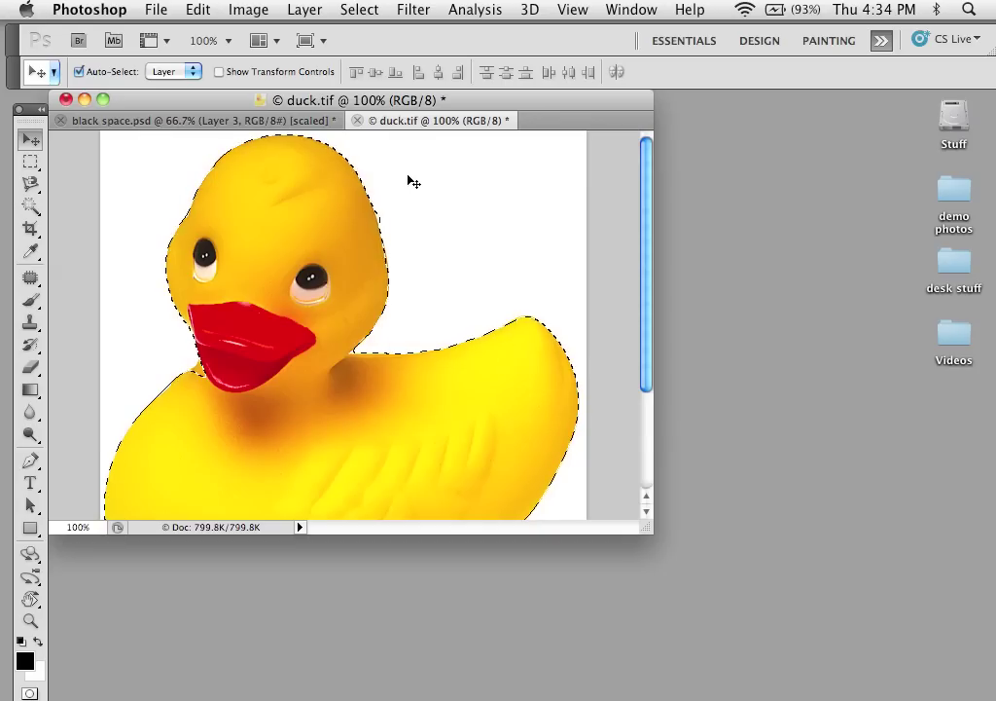
{"action": "key", "text": "super+d"}
{"action": "key", "text": "Tab"}
{"action": "key", "text": "Tab"}
{"action": "left_click", "coordinate": [359, 10]}
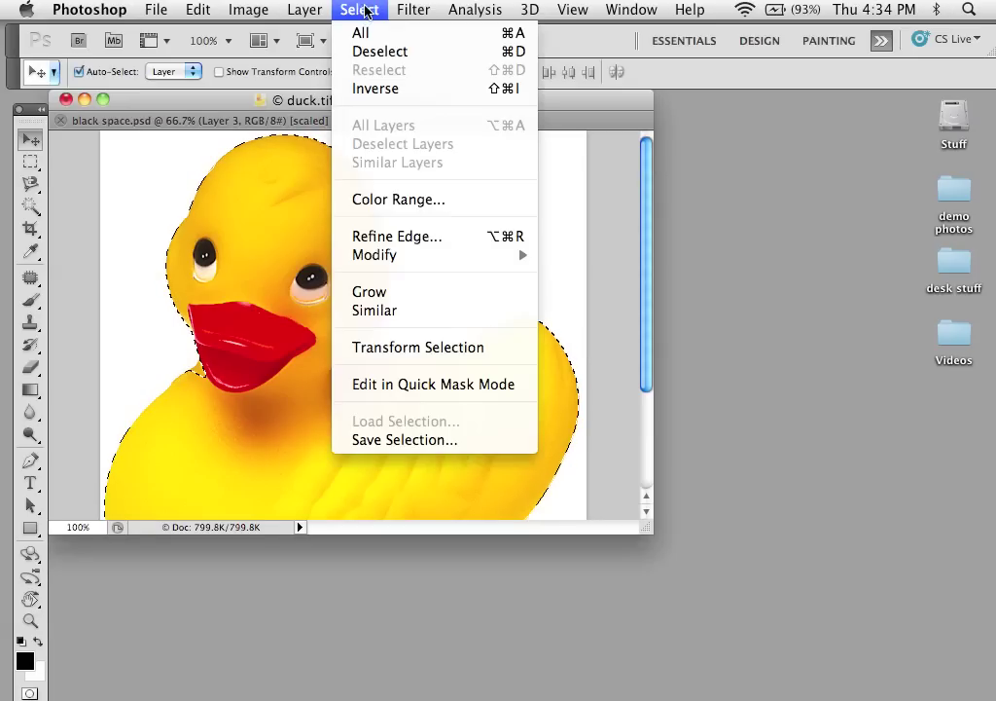
{"action": "mouse_move", "coordinate": [431, 253]}
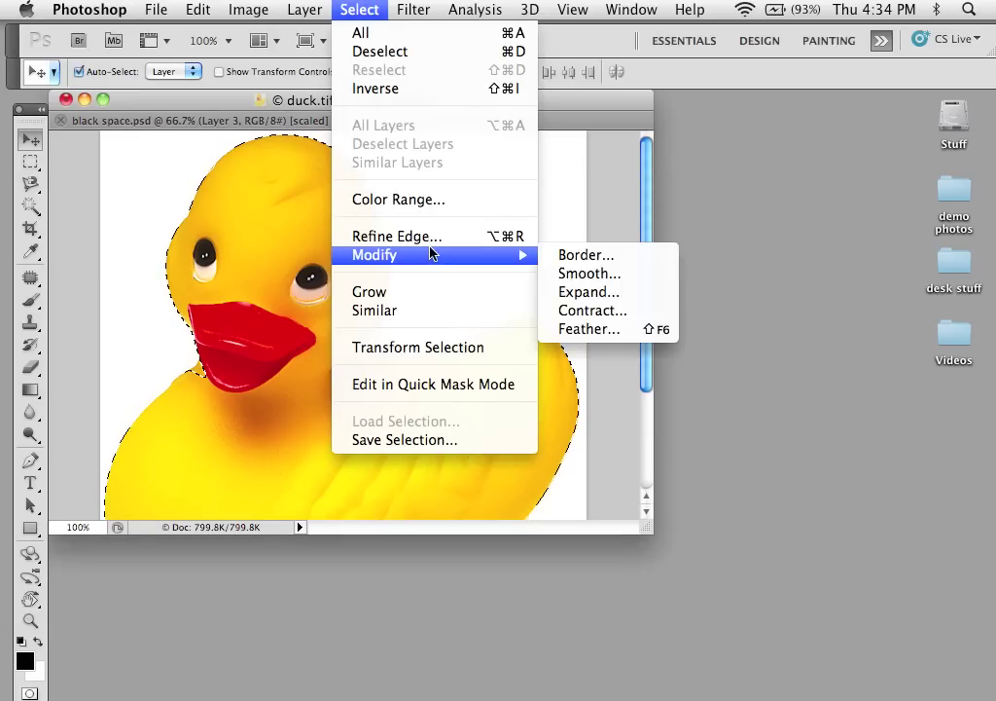
{"action": "left_click", "coordinate": [602, 310]}
{"action": "left_click", "coordinate": [597, 344]}
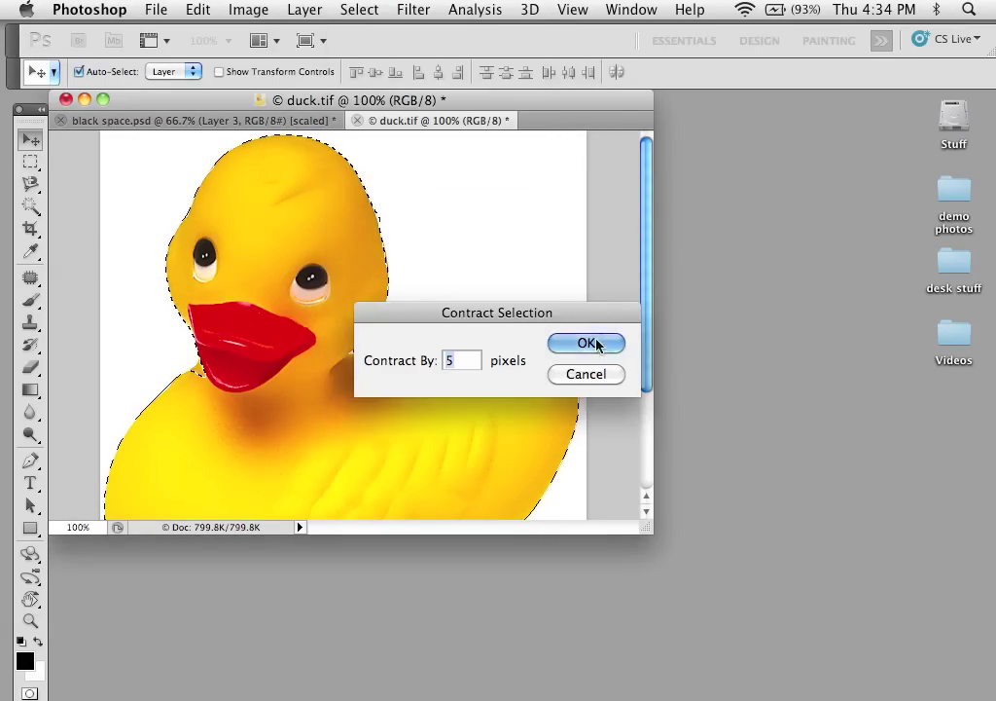
{"action": "left_click", "coordinate": [805, 251]}
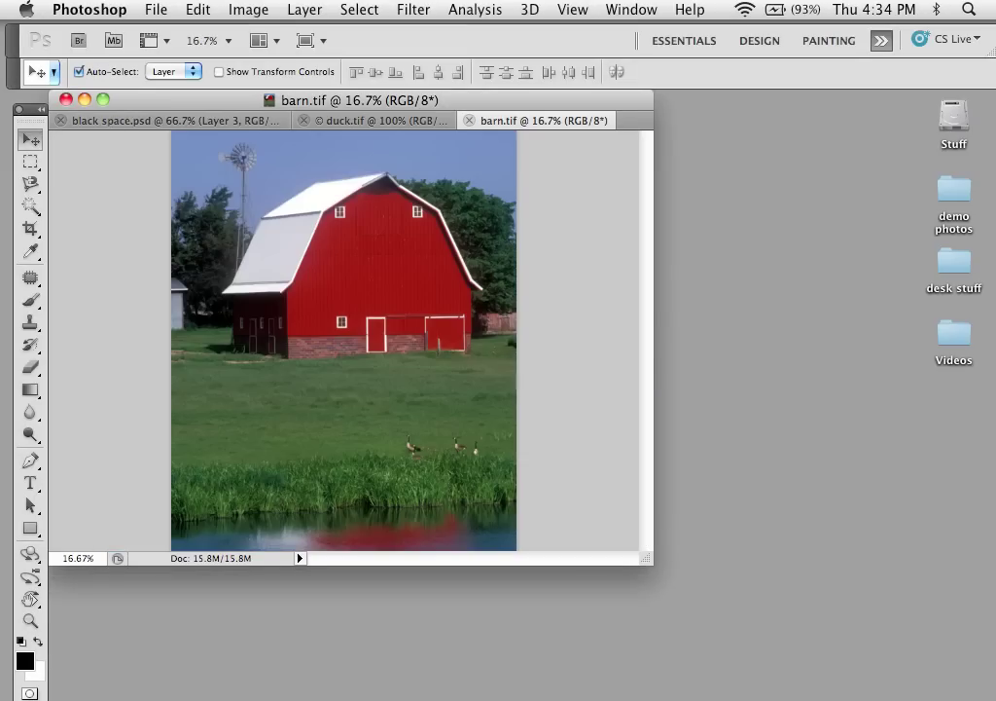
- Drag the contracted duck into barn.tif as Layer 1 and set it on the grass before the barn
{"action": "left_click_drag", "start_coordinate": [873, 470], "coordinate": [353, 351]}
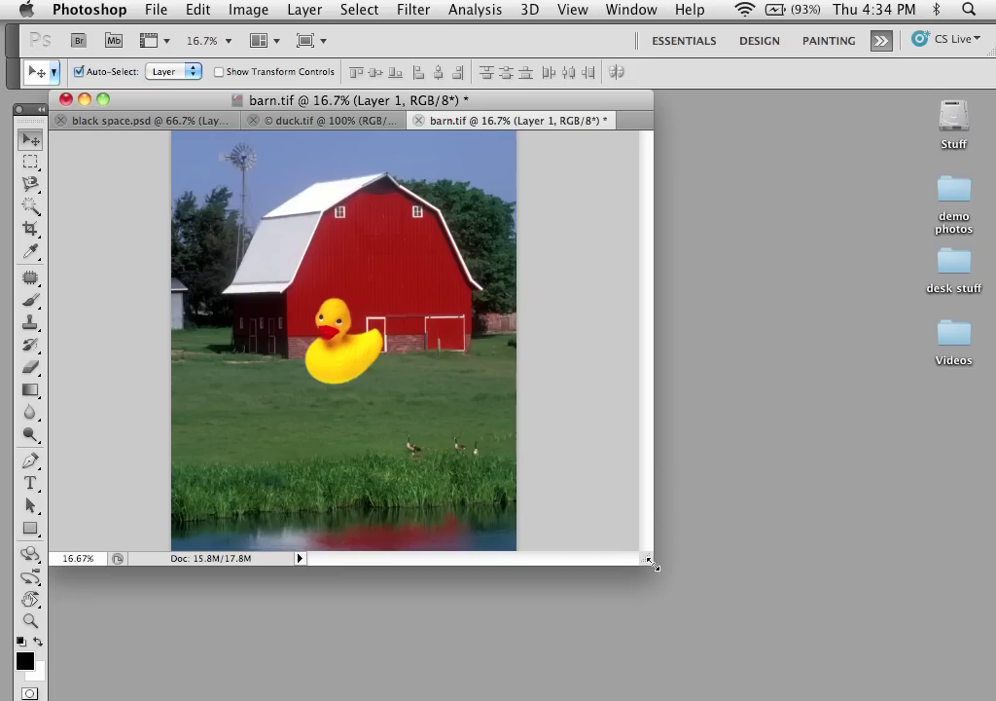
{"action": "left_click_drag", "start_coordinate": [652, 564], "coordinate": [888, 693]}
{"action": "key", "text": "z"}
{"action": "left_click", "coordinate": [457, 414]}
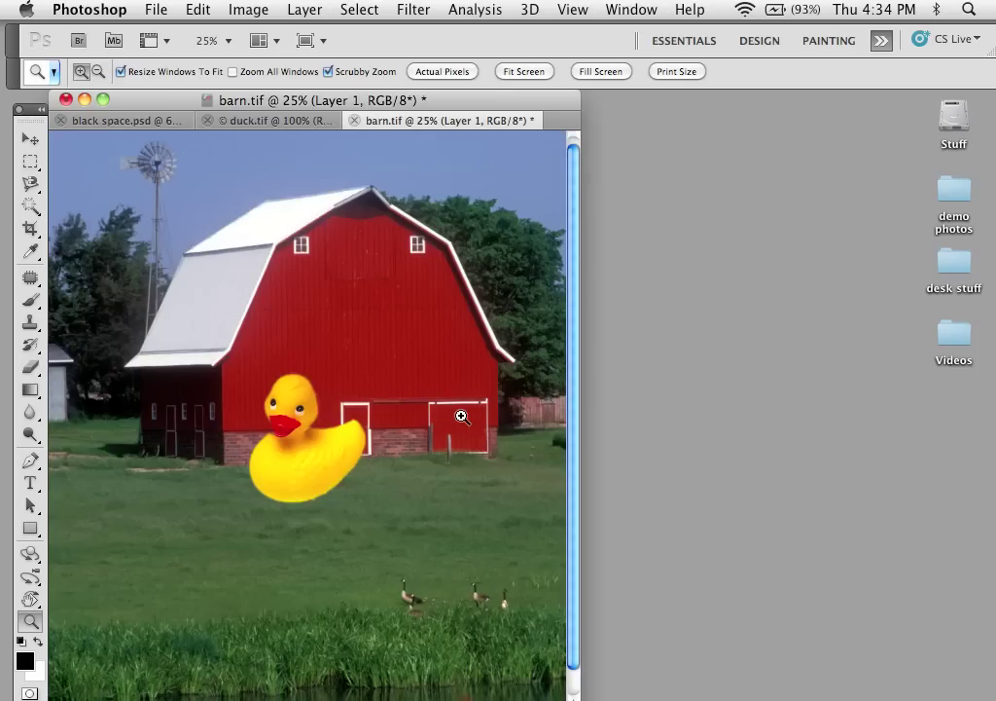
{"action": "left_click", "coordinate": [294, 460]}
{"action": "left_click", "coordinate": [512, 489]}
{"action": "left_click", "coordinate": [563, 467]}
{"action": "left_click", "coordinate": [523, 400]}
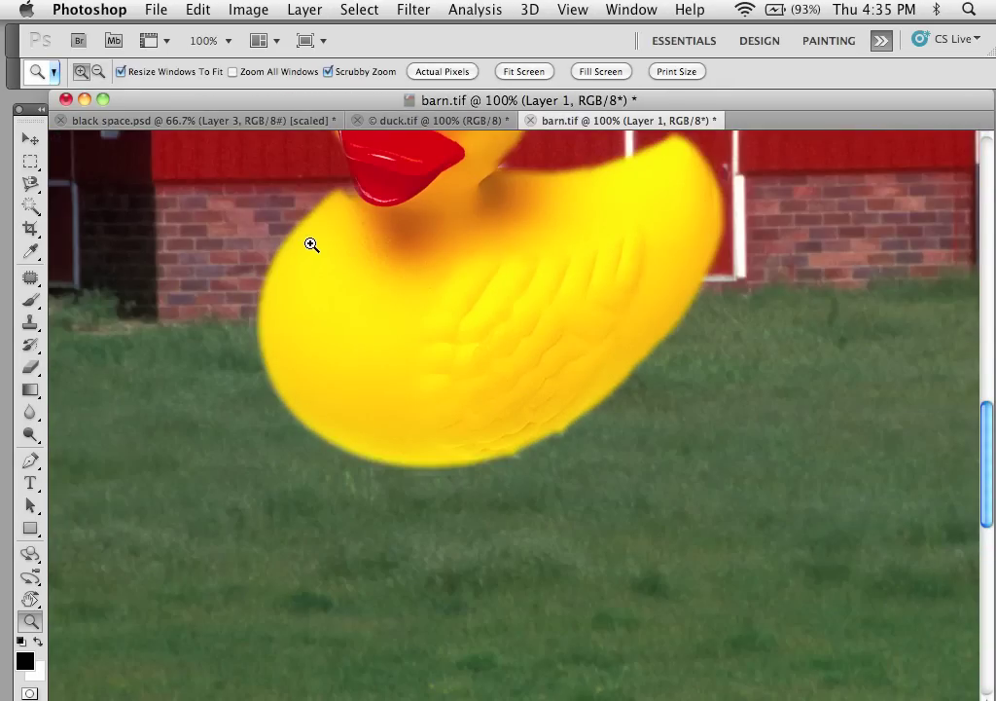
{"action": "key", "text": "v"}
{"action": "left_click_drag", "start_coordinate": [429, 297], "coordinate": [461, 439]}
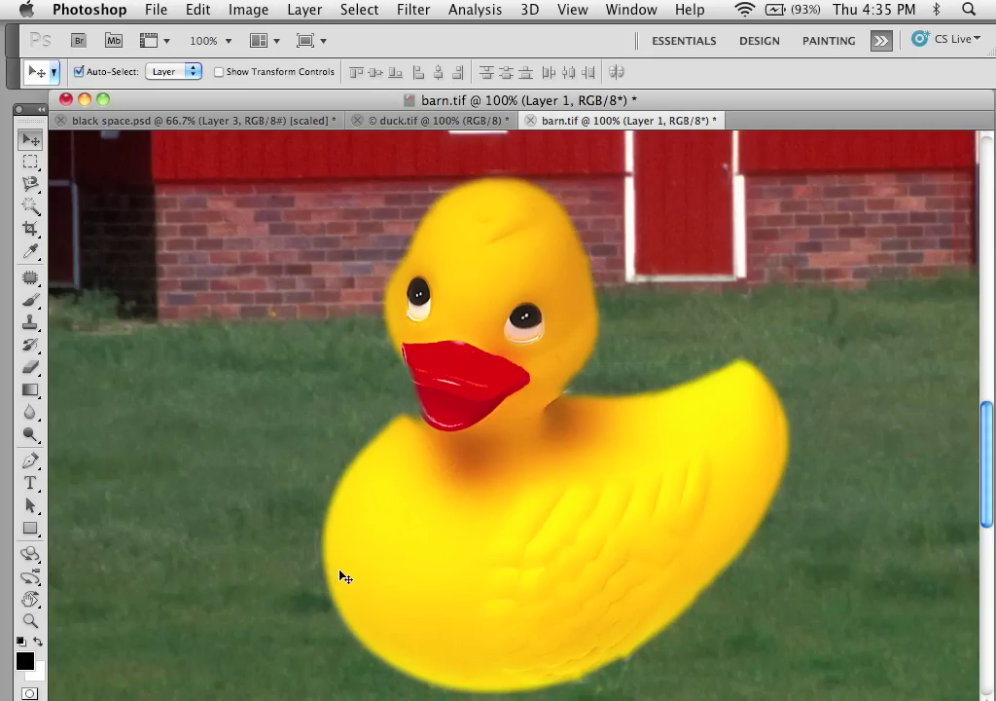
{"action": "key", "text": "super+minus"}
{"action": "key", "text": "super+minus"}
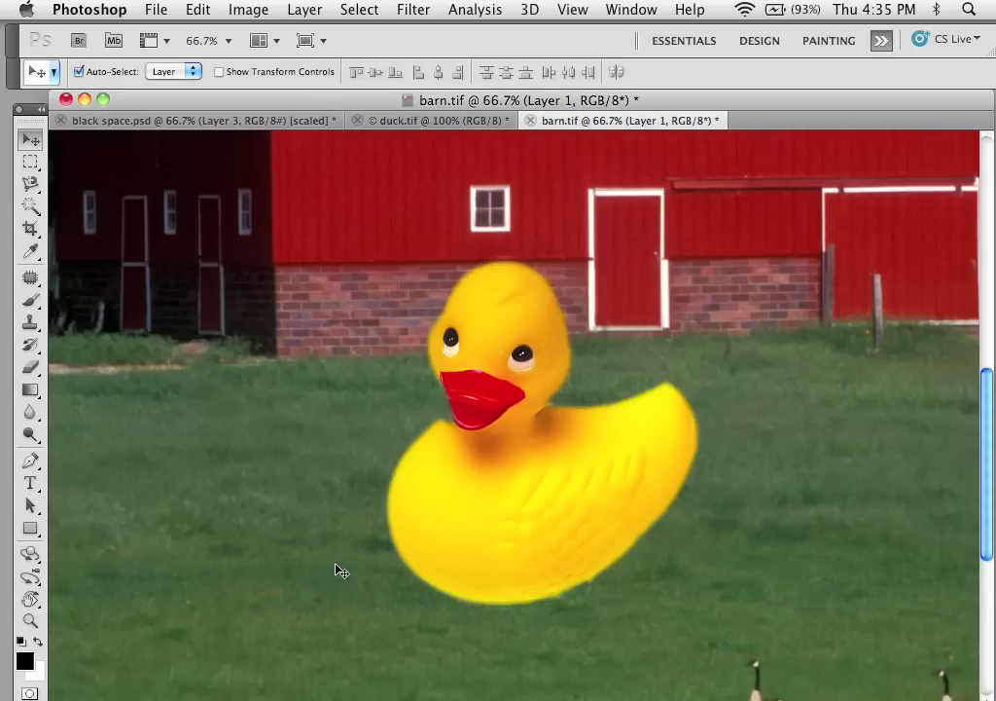